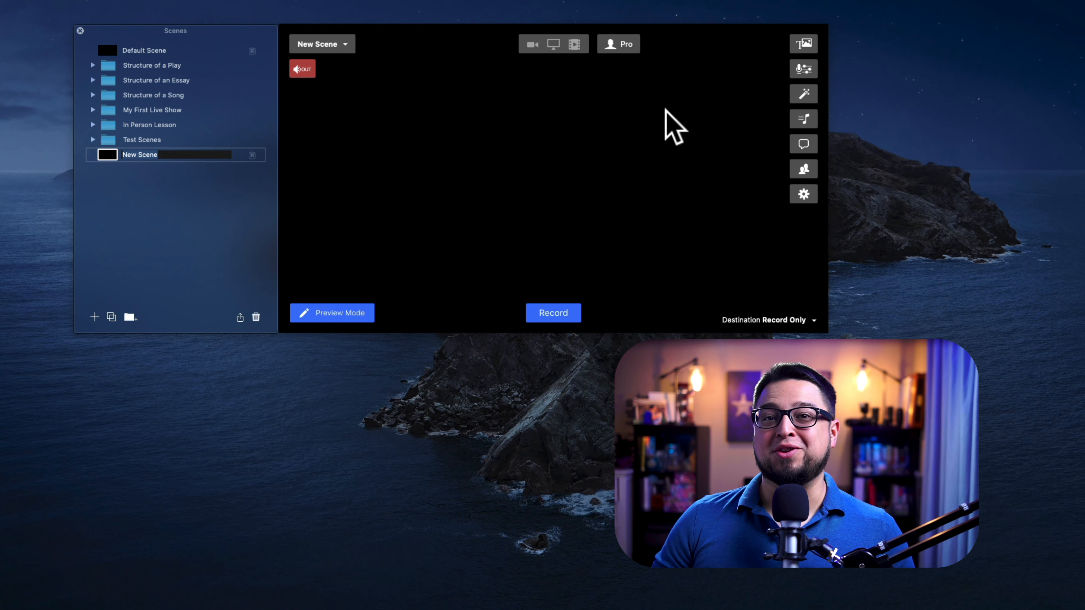
- Rename the new scene Simple Pizza and open the overlays list
{"action": "key", "text": "Return"}
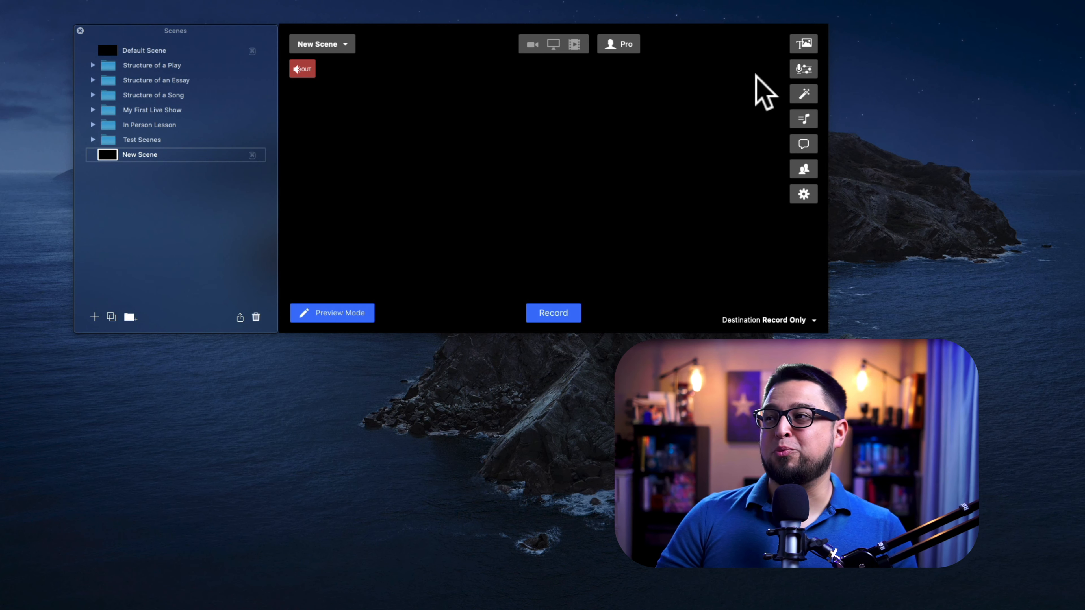
{"action": "left_click", "coordinate": [804, 44]}
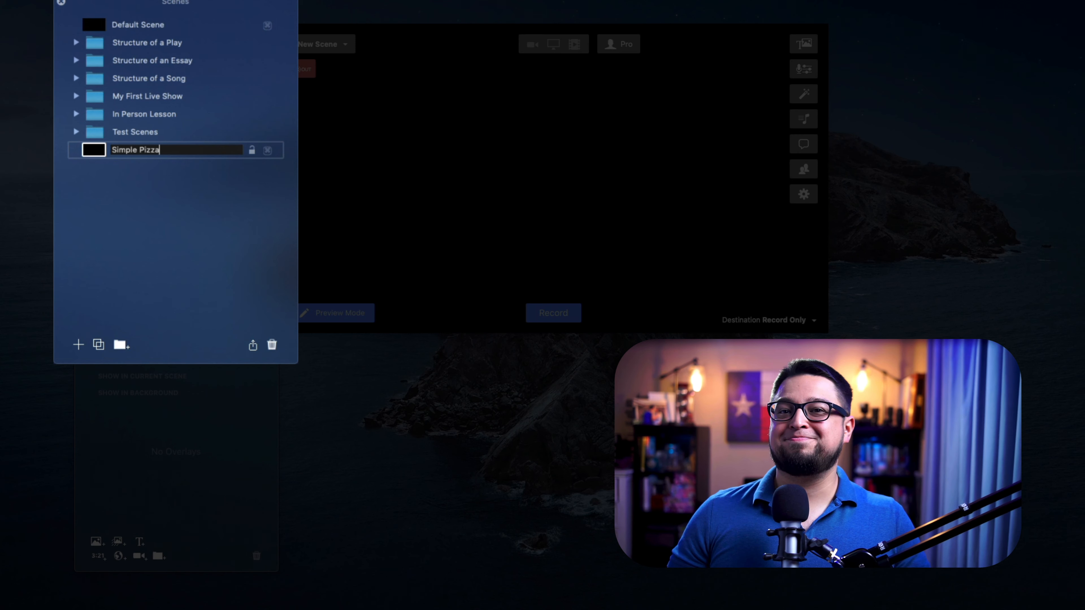
{"action": "key", "text": "Return"}
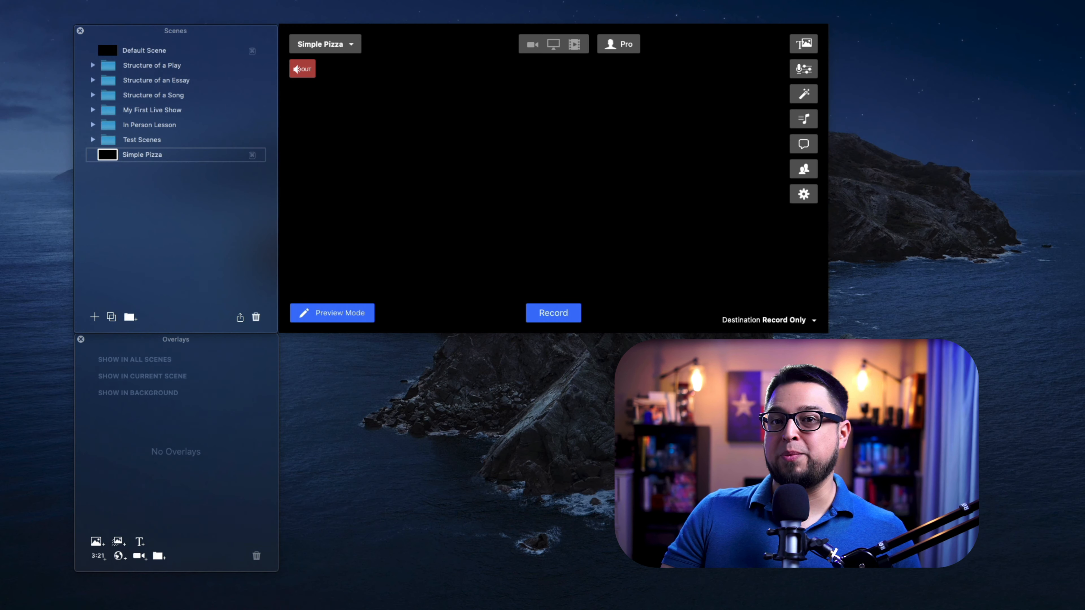
- Bring the Pizza Overlay folder next to the overlays list and add 1 Surface.png as an overlay in the current scene
{"action": "left_click_drag", "start_coordinate": [2, 453], "coordinate": [428, 336]}
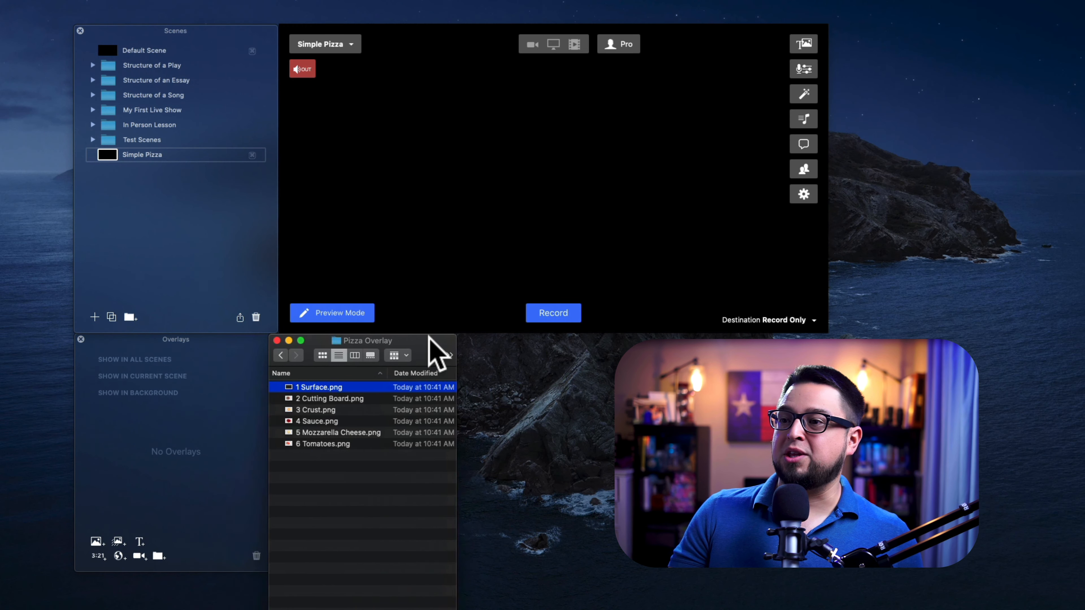
{"action": "left_click", "coordinate": [438, 336]}
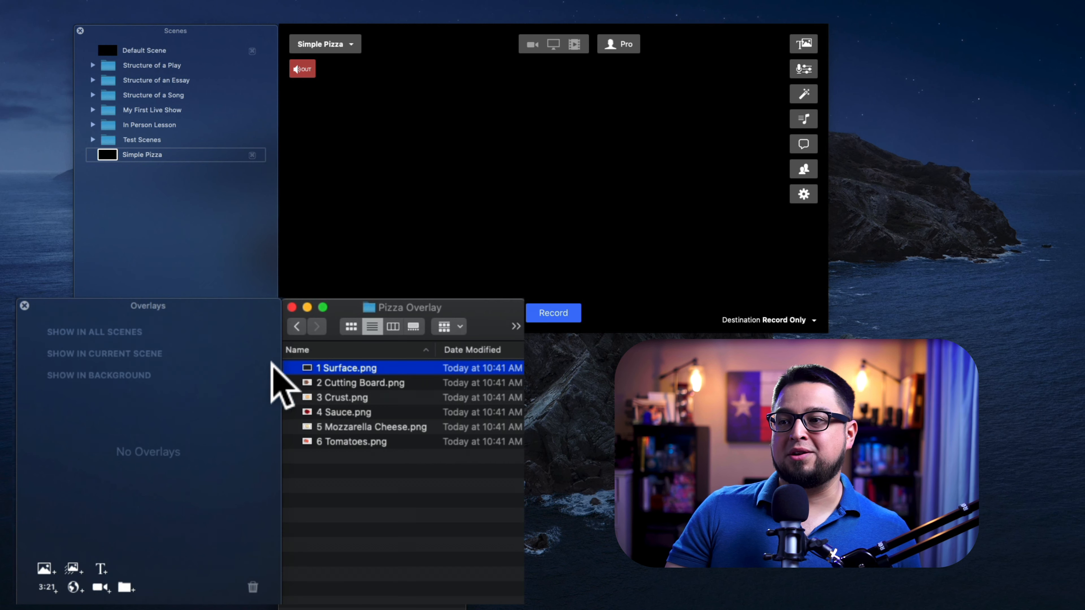
{"action": "left_click_drag", "start_coordinate": [338, 367], "coordinate": [138, 366]}
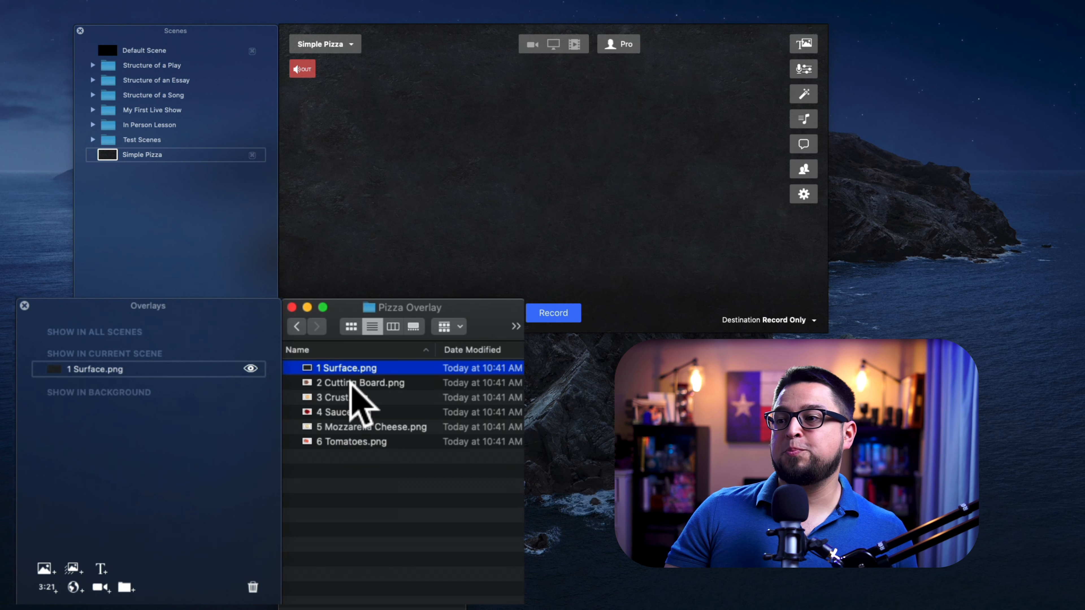
- Add 2 Cutting Board.png as an overlay and move it above the surface layer
{"action": "left_click_drag", "start_coordinate": [349, 382], "coordinate": [114, 385]}
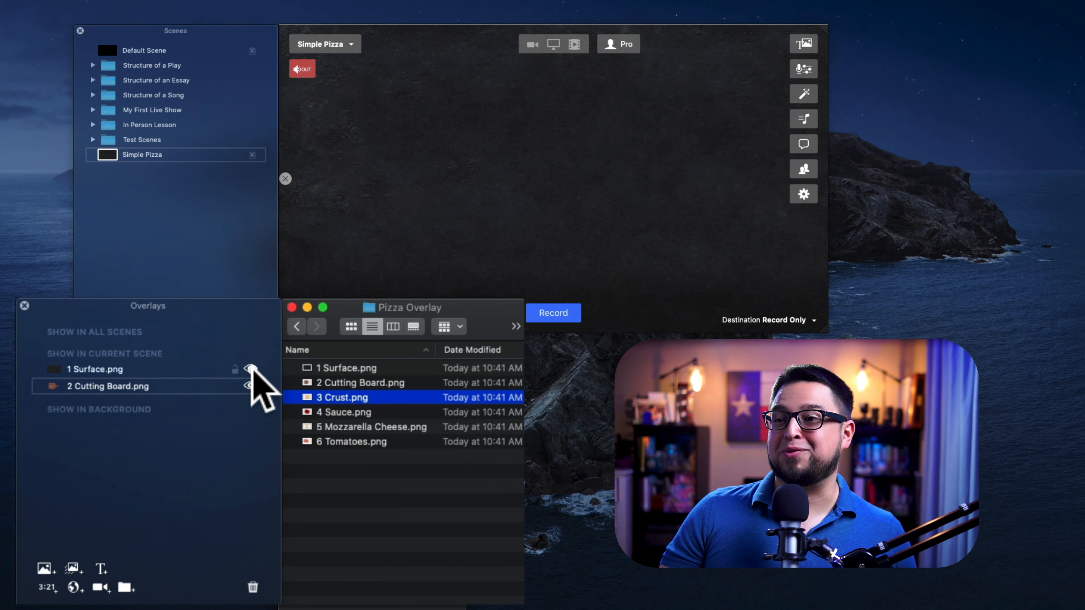
{"action": "left_click", "coordinate": [250, 368]}
{"action": "left_click", "coordinate": [250, 369]}
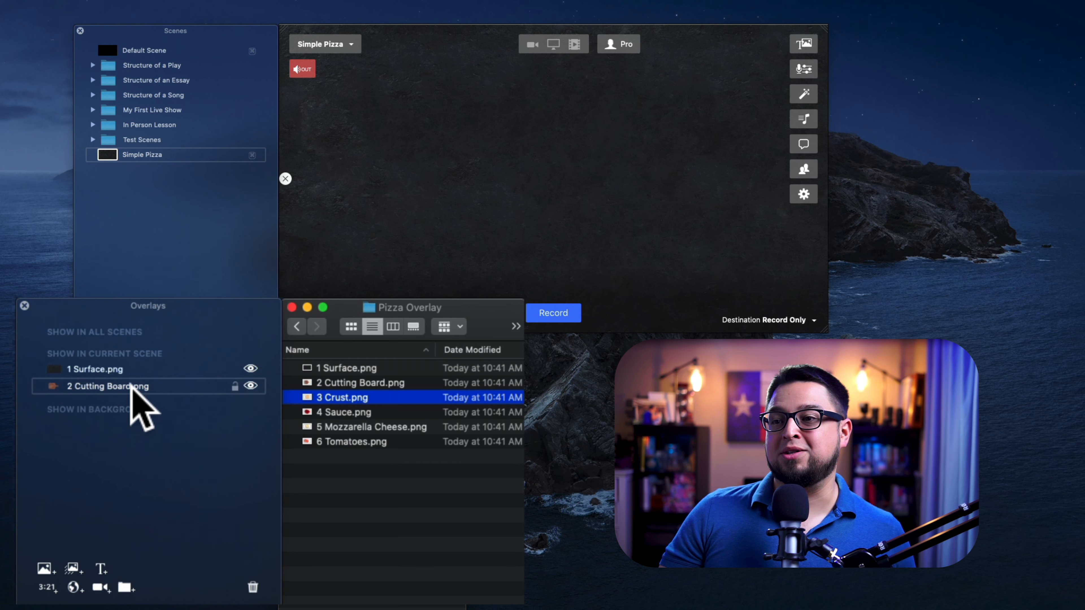
{"action": "left_click_drag", "start_coordinate": [120, 385], "coordinate": [122, 365]}
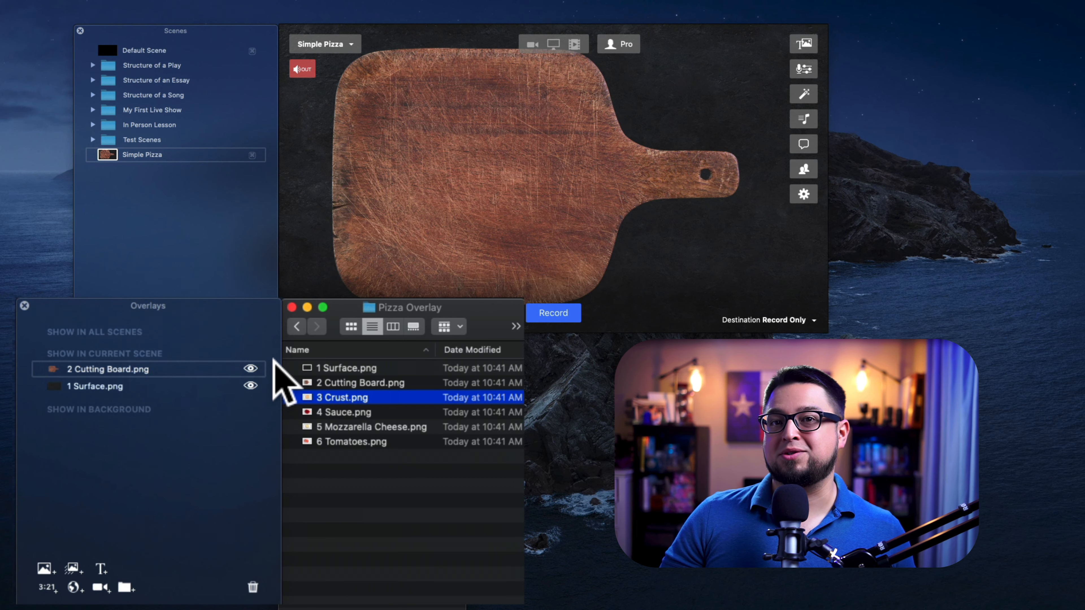
- Lock the surface overlay so it cannot be moved
{"action": "left_click", "coordinate": [589, 238]}
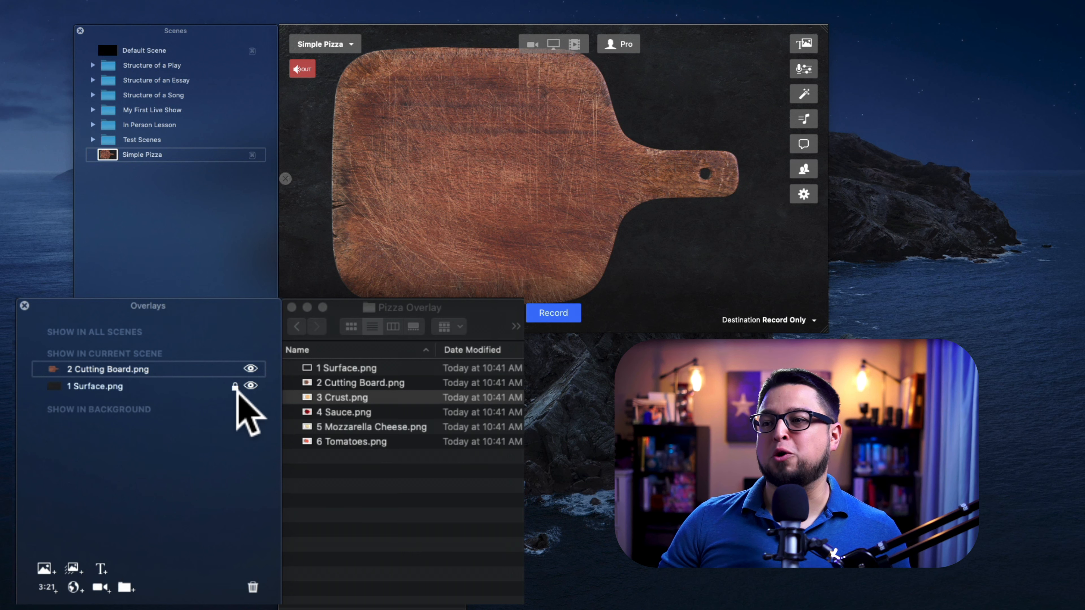
{"action": "left_click", "coordinate": [234, 386]}
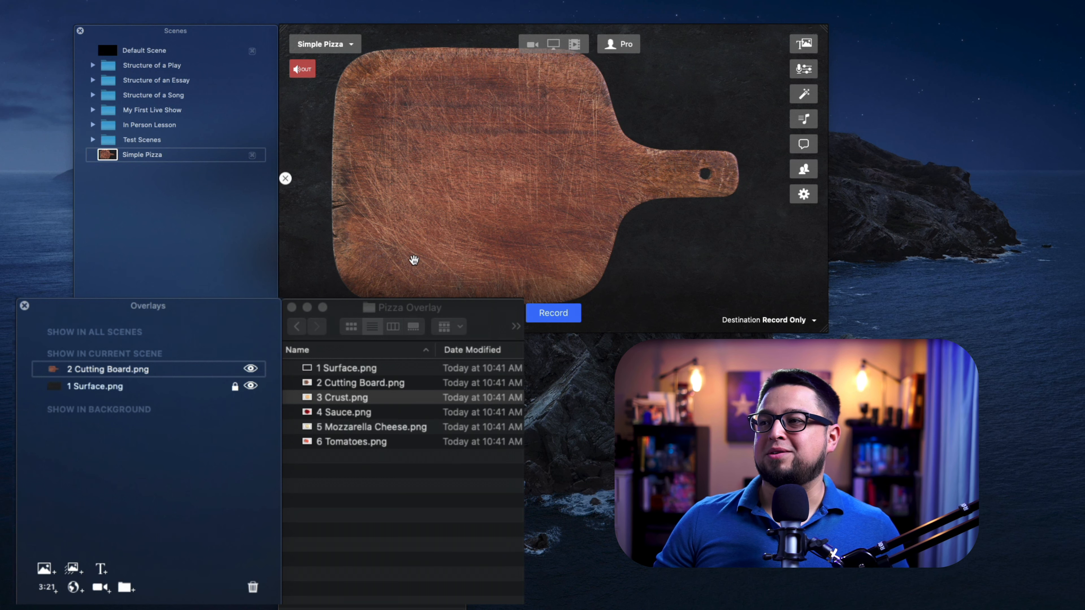
- Shrink the cutting board overlay, place it on the left side of the canvas, and lock it
{"action": "left_click", "coordinate": [759, 261]}
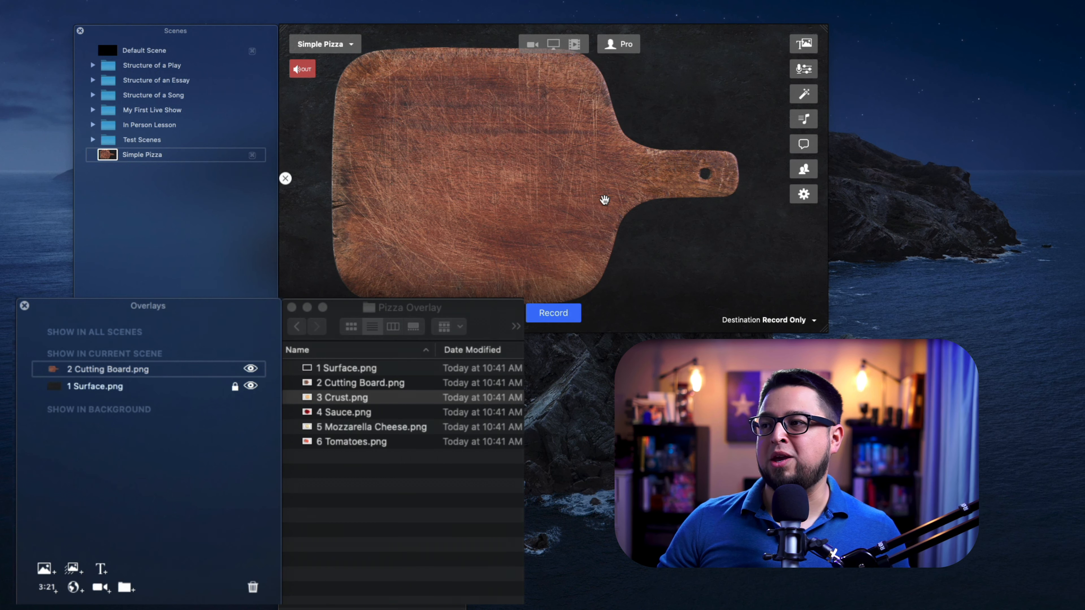
{"action": "left_click_drag", "start_coordinate": [605, 199], "coordinate": [410, 127]}
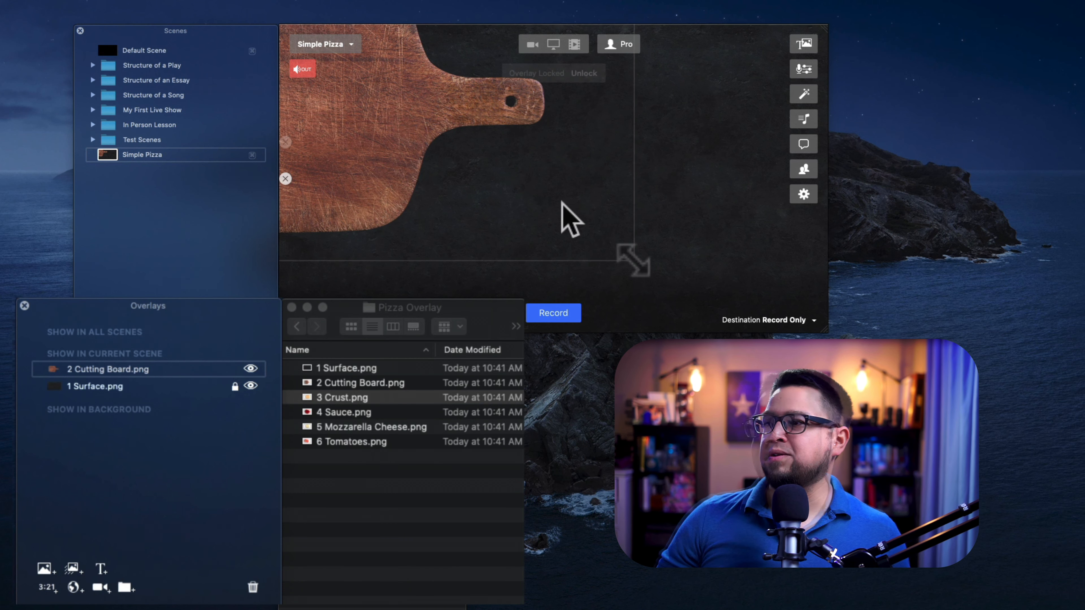
{"action": "left_click_drag", "start_coordinate": [631, 259], "coordinate": [459, 159]}
{"action": "left_click_drag", "start_coordinate": [306, 101], "coordinate": [489, 223]}
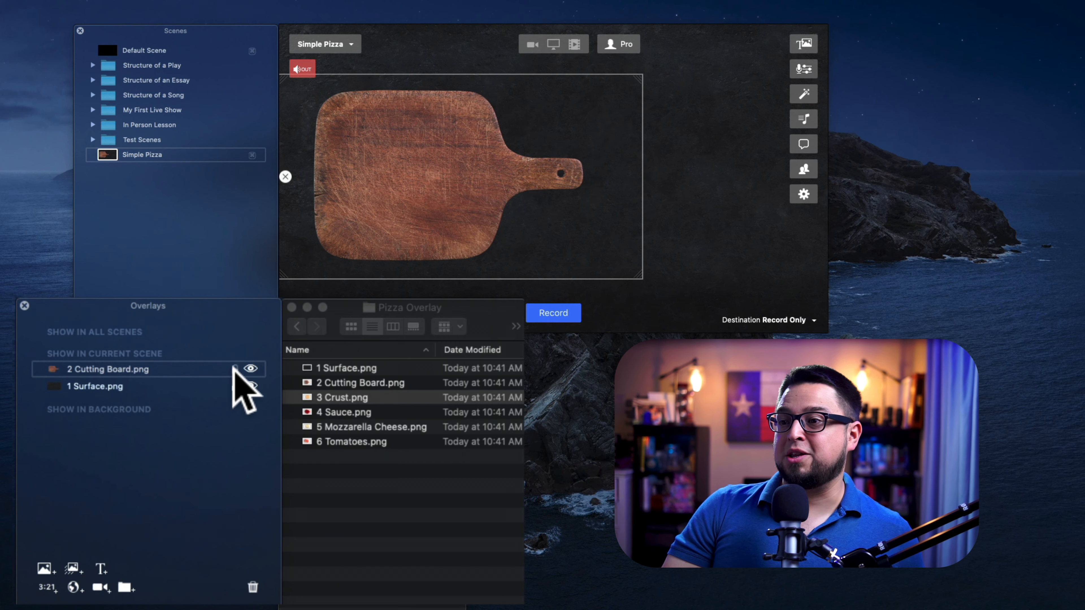
{"action": "left_click", "coordinate": [236, 386]}
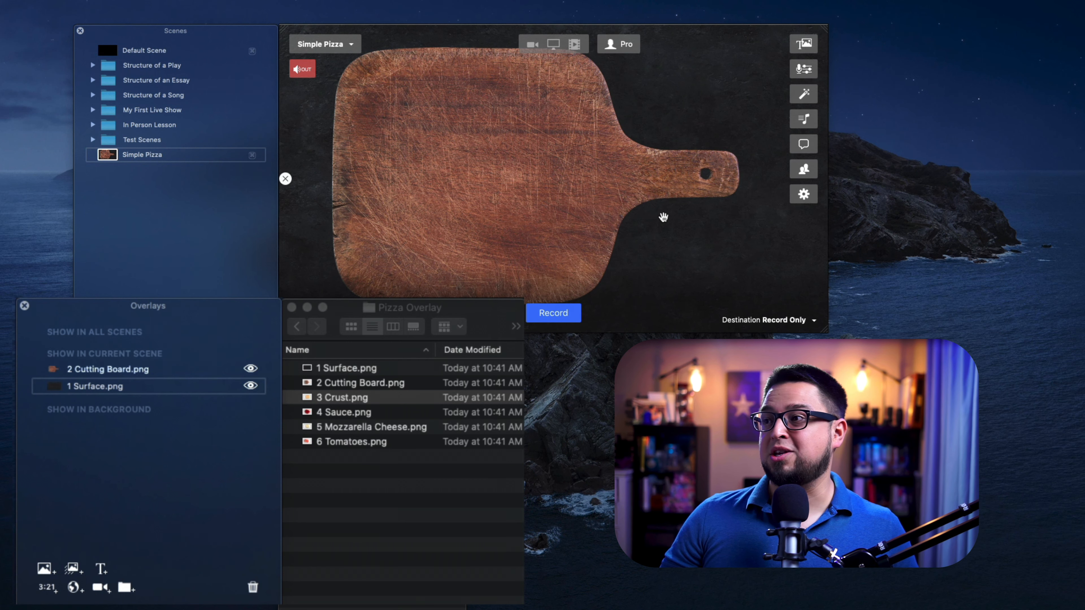
{"action": "left_click_drag", "start_coordinate": [583, 203], "coordinate": [511, 206]}
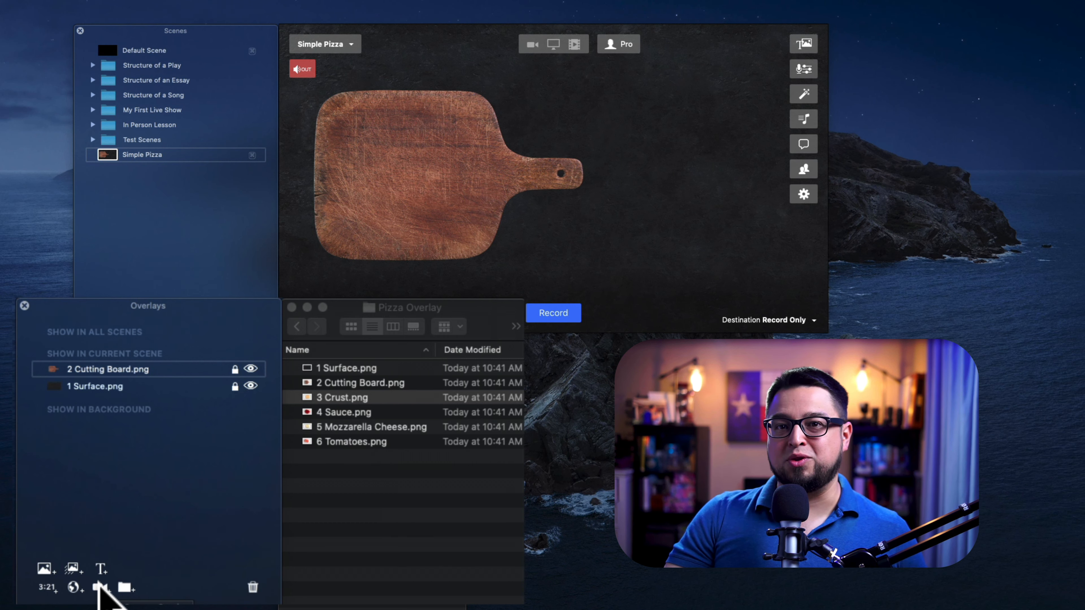
- Add the Blackmagic Design camera as an overlay and move it to the right of the cutting board
{"action": "left_click", "coordinate": [99, 587]}
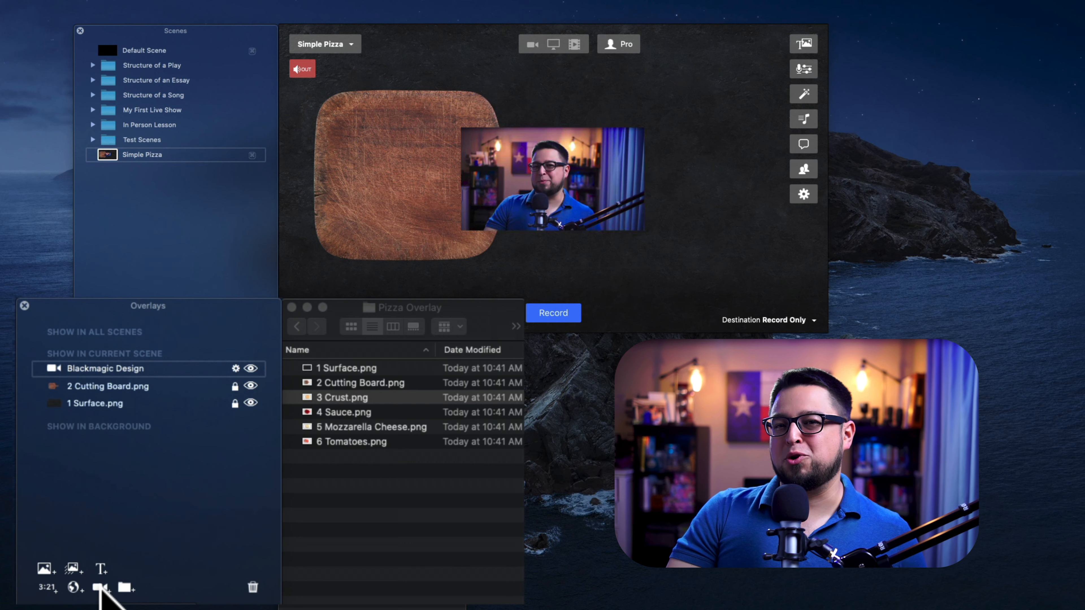
{"action": "left_click", "coordinate": [565, 174]}
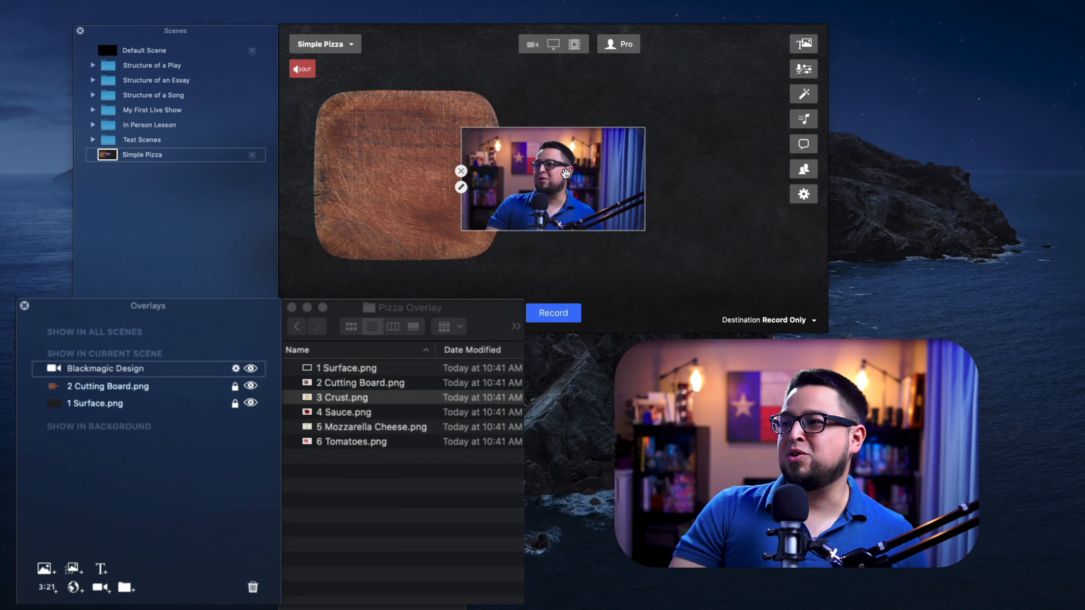
{"action": "left_click_drag", "start_coordinate": [565, 173], "coordinate": [691, 225]}
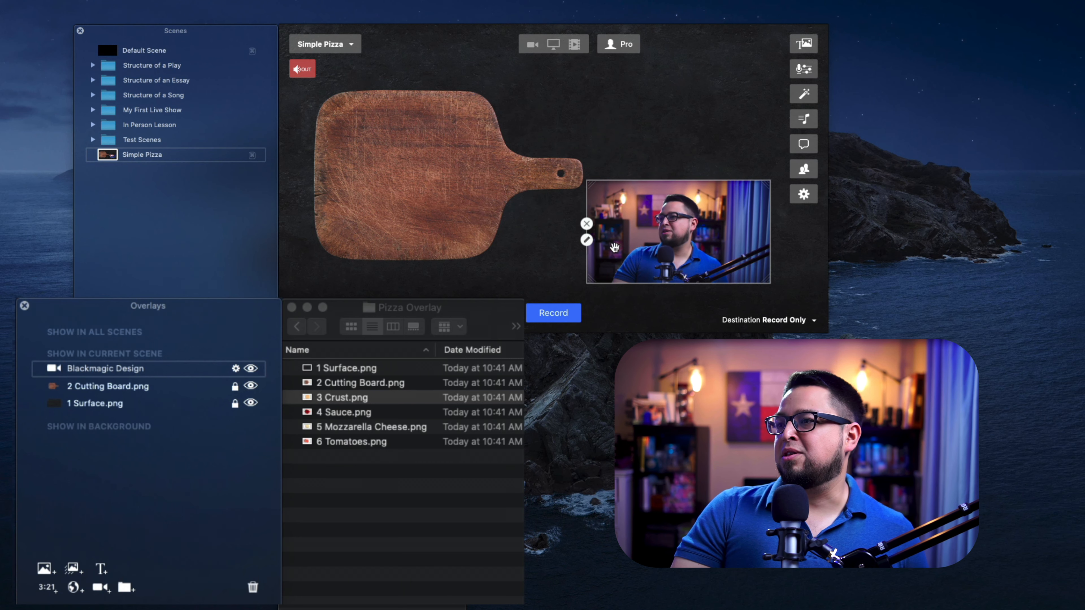
- Change the camera overlay's aspect to a portrait shape and reposition it near the upper right
{"action": "left_click", "coordinate": [587, 240]}
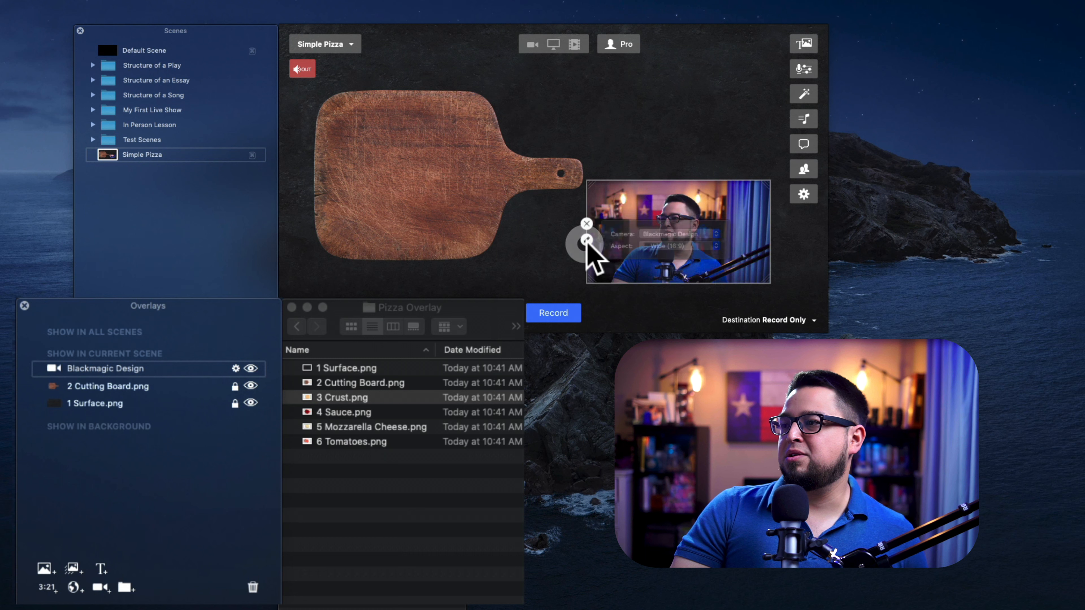
{"action": "left_click", "coordinate": [707, 248]}
{"action": "left_click", "coordinate": [690, 292]}
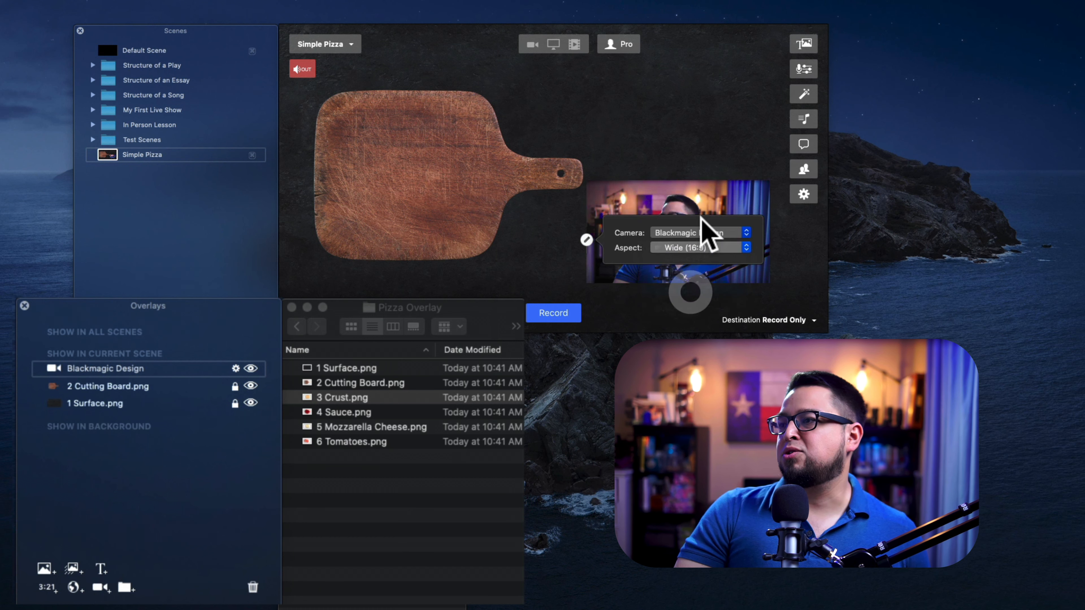
{"action": "left_click_drag", "start_coordinate": [618, 231], "coordinate": [688, 144]}
{"action": "left_click_drag", "start_coordinate": [715, 94], "coordinate": [721, 82]}
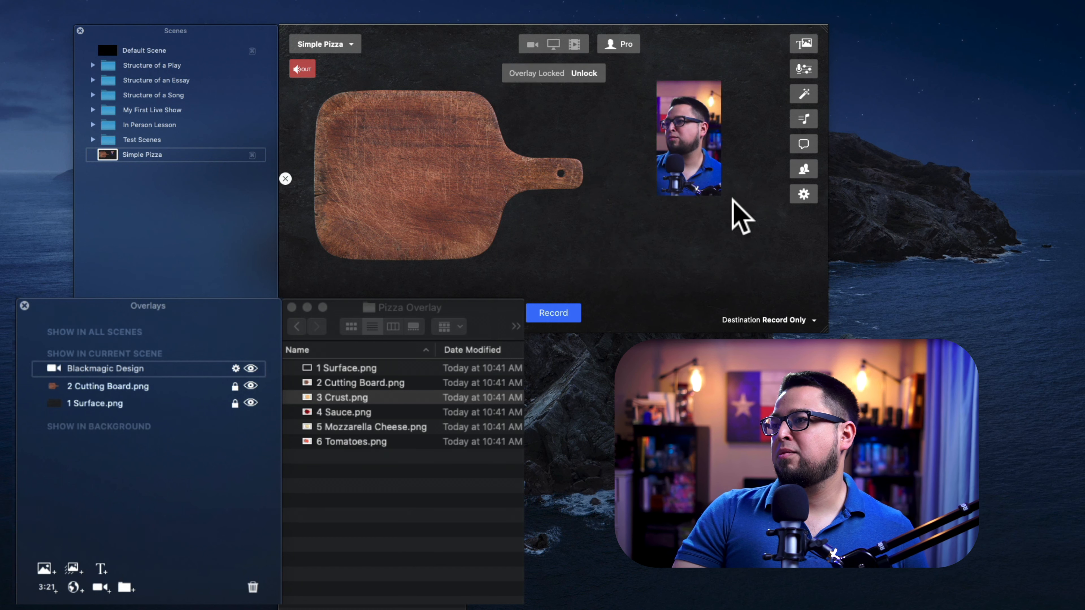
- Enlarge the camera overlay and switch it to a circular shape
{"action": "left_click_drag", "start_coordinate": [722, 195], "coordinate": [799, 304]}
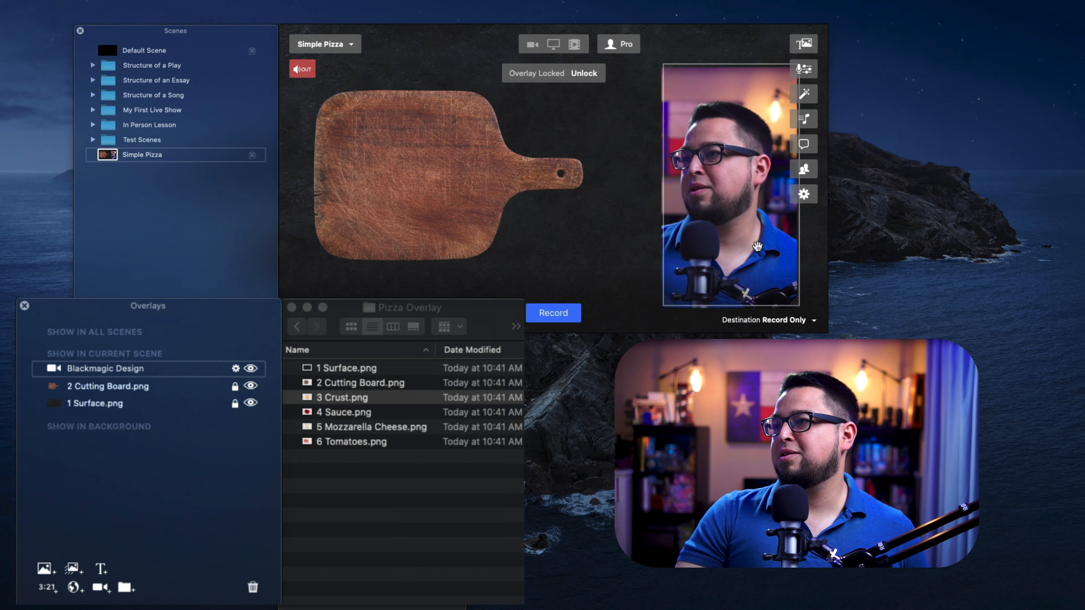
{"action": "left_click_drag", "start_coordinate": [757, 247], "coordinate": [774, 228]}
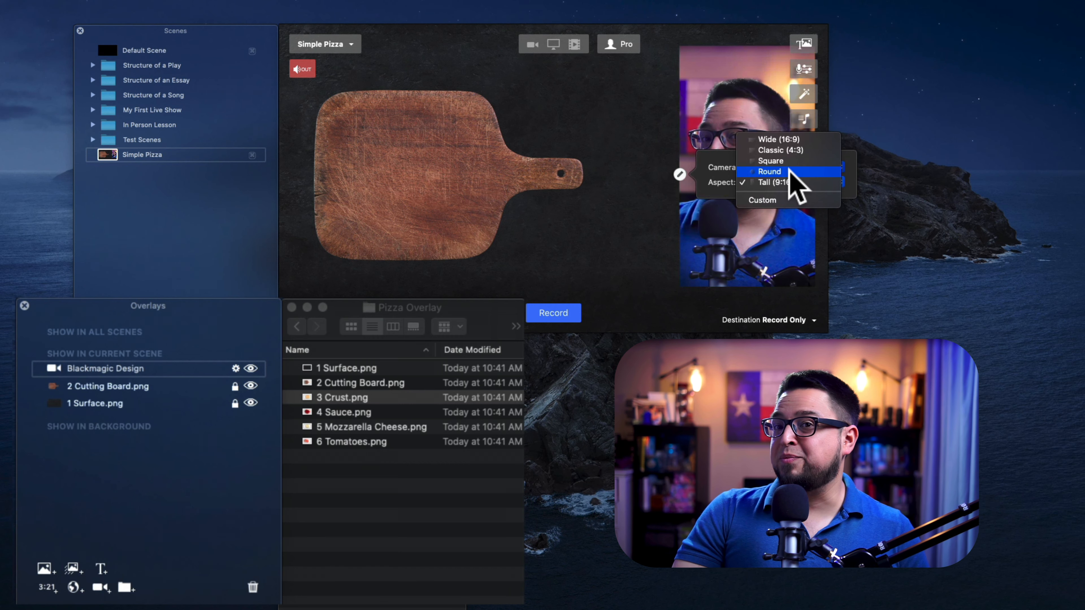
{"action": "left_click", "coordinate": [790, 173]}
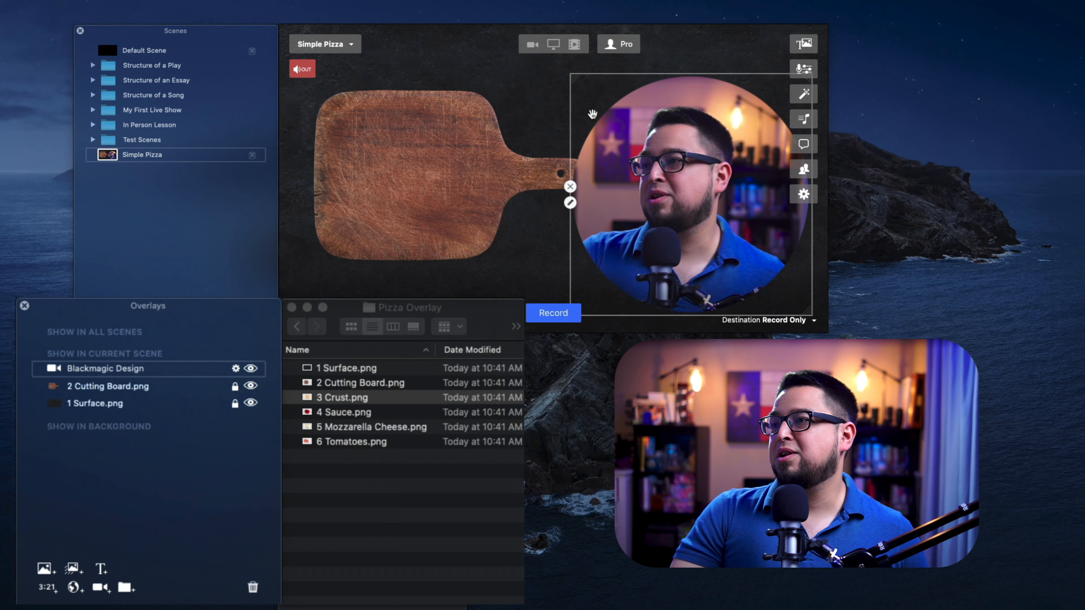
- Shrink the circular camera overlay and place it in the bottom-right corner of the canvas
{"action": "left_click_drag", "start_coordinate": [577, 87], "coordinate": [665, 175]}
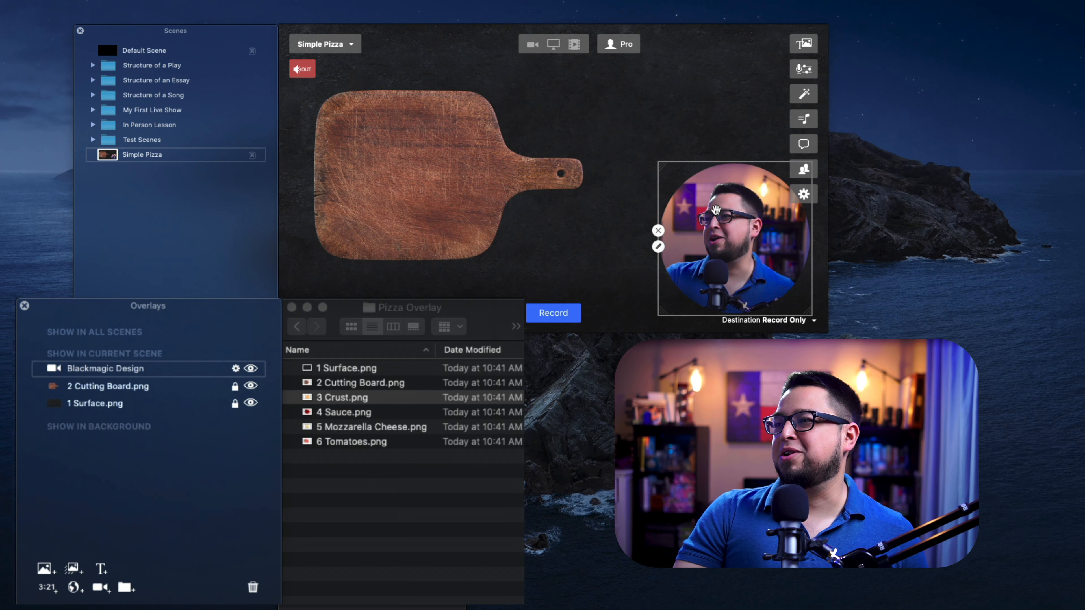
{"action": "left_click_drag", "start_coordinate": [716, 209], "coordinate": [757, 231]}
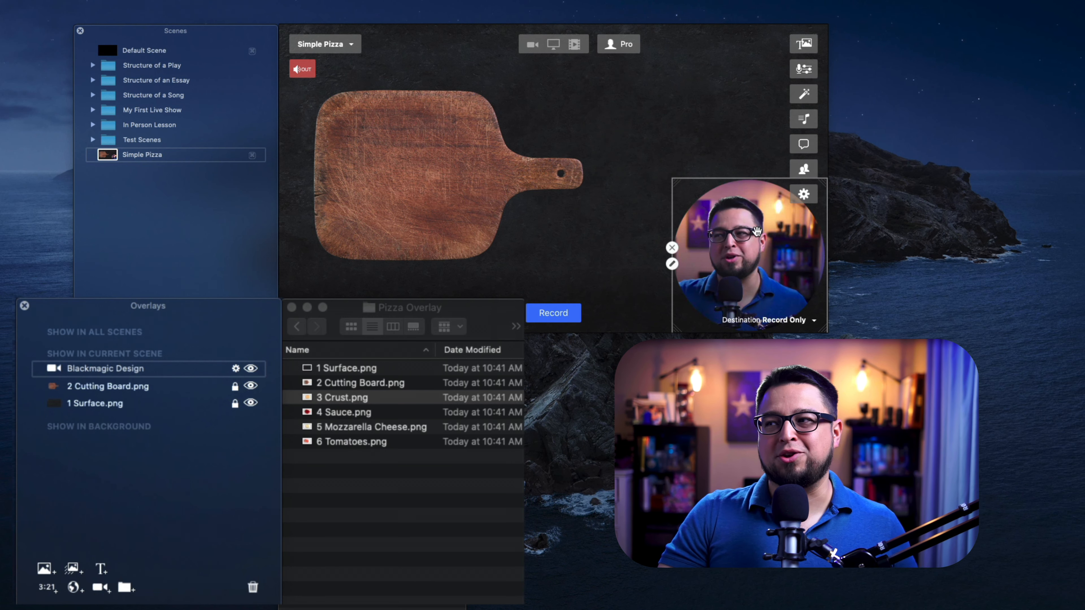
- Add 3 Crust.png as an overlay, then scale it down and center the crust on the cutting board
{"action": "left_click_drag", "start_coordinate": [295, 397], "coordinate": [141, 379]}
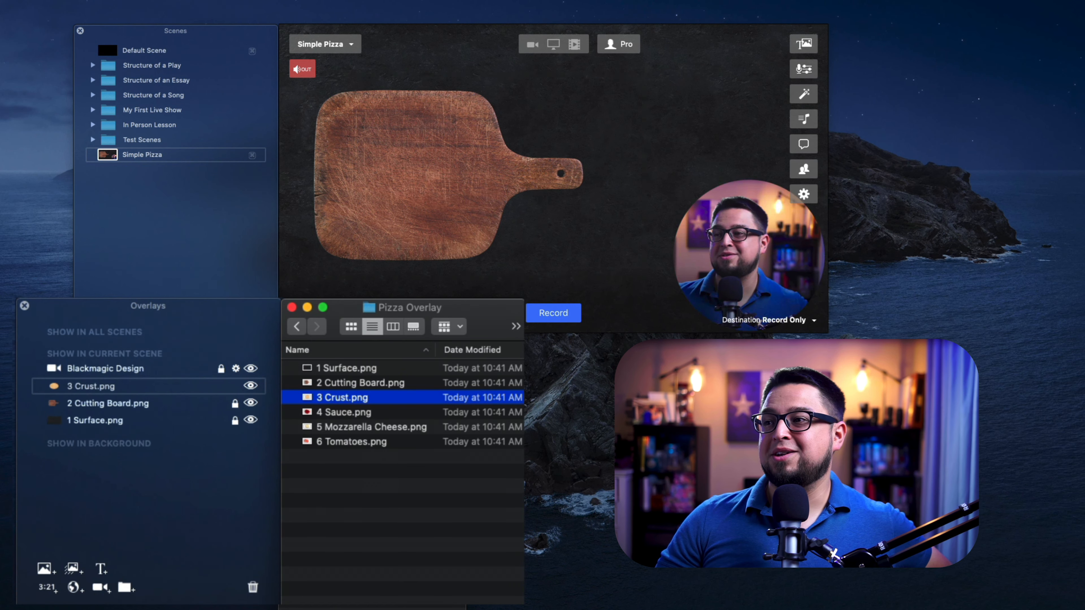
{"action": "left_click_drag", "start_coordinate": [540, 196], "coordinate": [432, 153]}
{"action": "left_click_drag", "start_coordinate": [527, 210], "coordinate": [366, 183]}
{"action": "left_click_drag", "start_coordinate": [554, 267], "coordinate": [407, 99]}
{"action": "left_click_drag", "start_coordinate": [340, 63], "coordinate": [473, 215]}
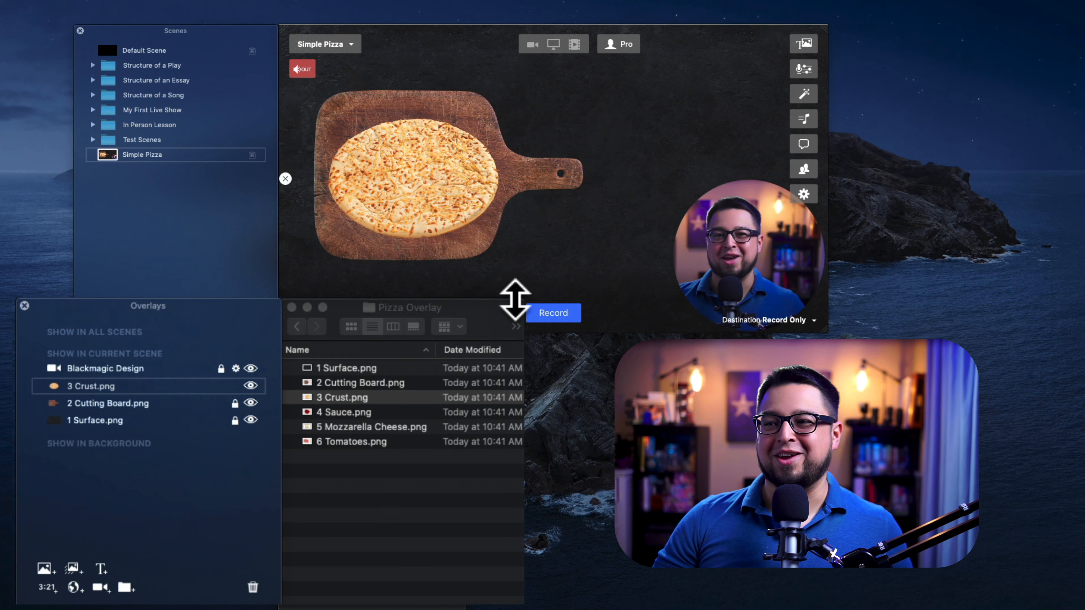
- Lock the crust overlay and add 4 Sauce.png as a new overlay
{"action": "left_click", "coordinate": [344, 399]}
{"action": "left_click", "coordinate": [235, 386]}
{"action": "left_click_drag", "start_coordinate": [344, 412], "coordinate": [138, 385]}
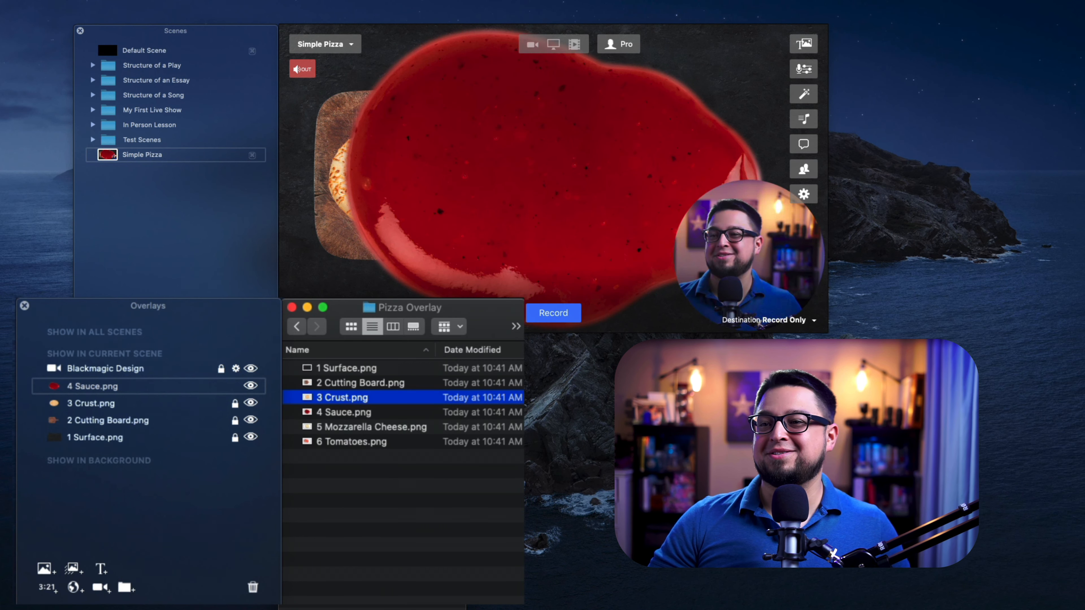
- Scale the sauce overlay down and position it over the center of the crust
{"action": "left_click_drag", "start_coordinate": [456, 217], "coordinate": [400, 187]}
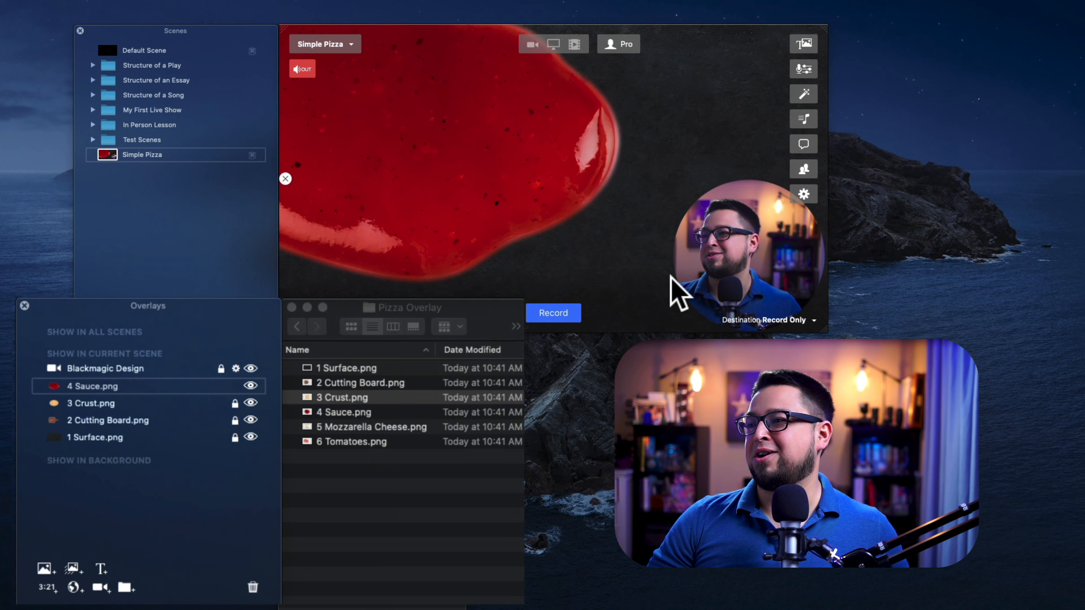
{"action": "left_click_drag", "start_coordinate": [570, 222], "coordinate": [511, 209]}
{"action": "left_click_drag", "start_coordinate": [625, 272], "coordinate": [399, 131]}
{"action": "left_click_drag", "start_coordinate": [345, 80], "coordinate": [513, 224]}
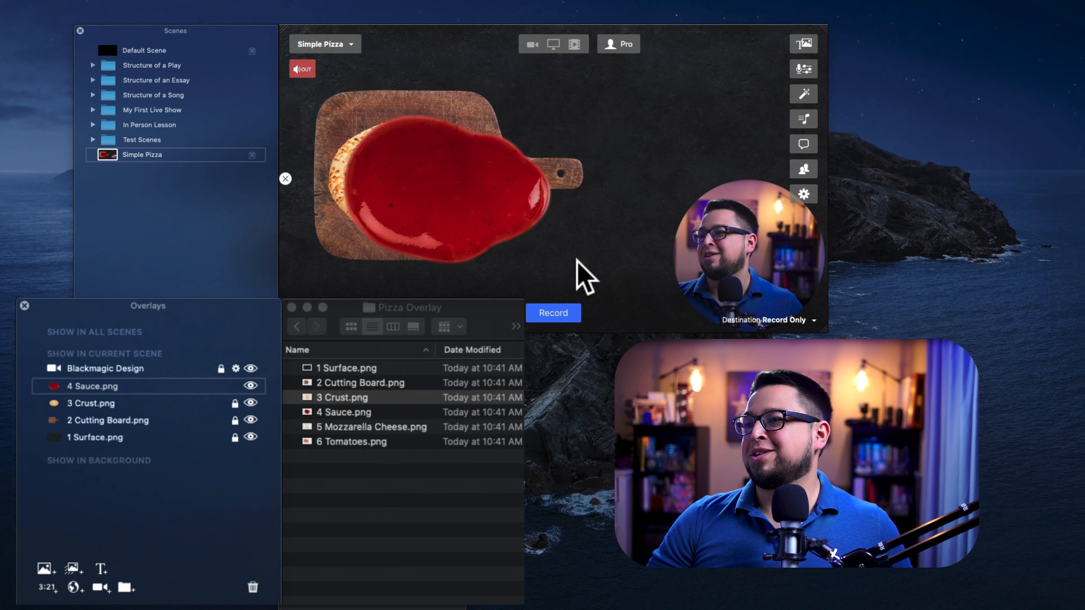
{"action": "left_click_drag", "start_coordinate": [582, 262], "coordinate": [484, 220]}
{"action": "left_click_drag", "start_coordinate": [411, 164], "coordinate": [427, 177]}
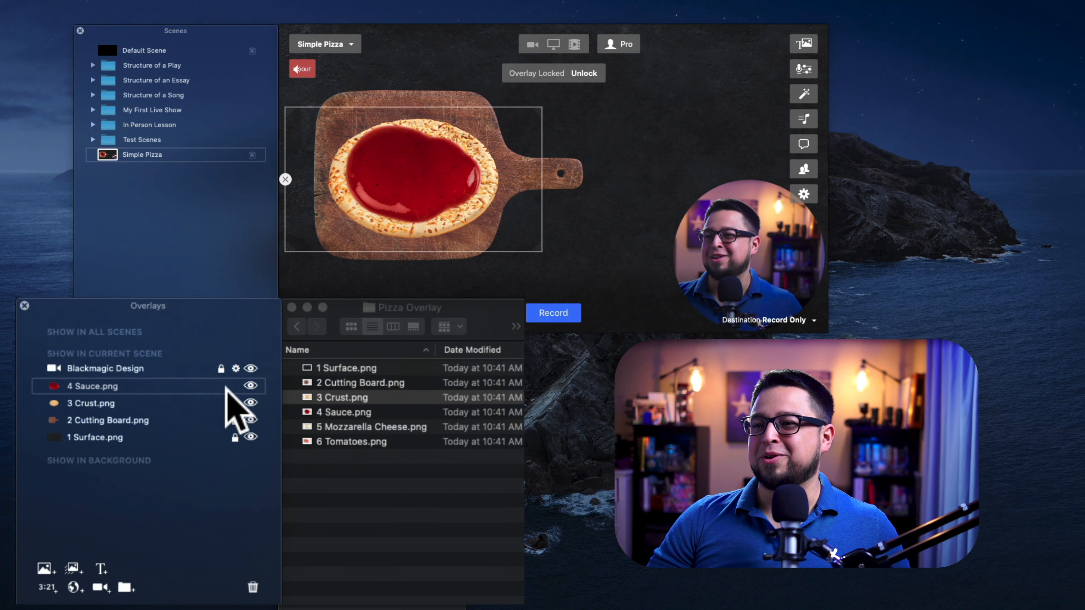
- Lock the sauce overlay and add 5 Mozzarella Cheese.png as a new overlay
{"action": "left_click", "coordinate": [235, 386]}
{"action": "left_click_drag", "start_coordinate": [352, 425], "coordinate": [194, 385]}
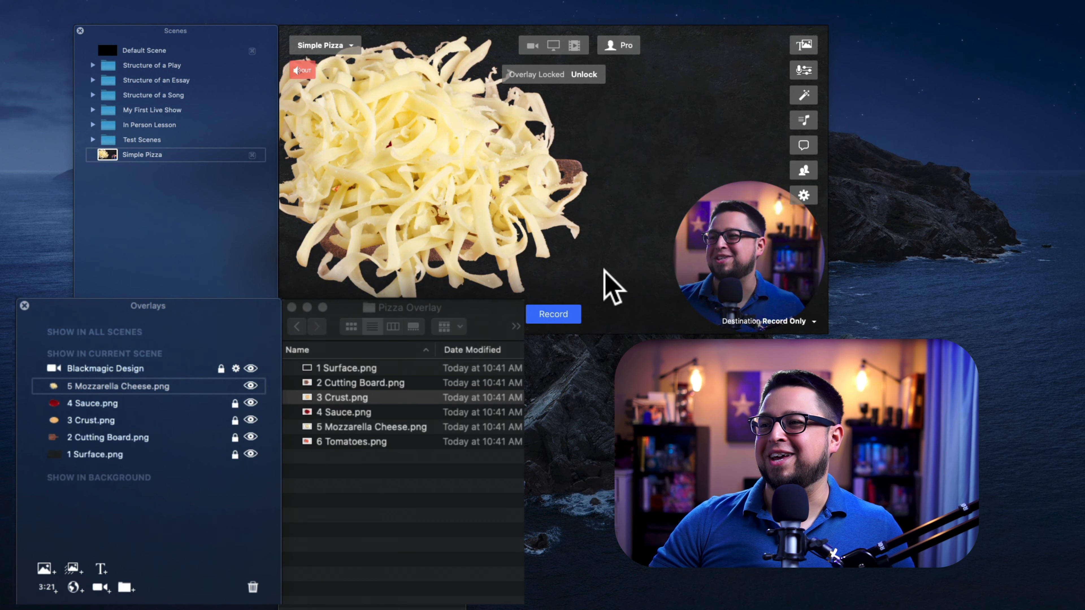
- Scale the mozzarella cheese overlay down and position it over the sauce on the crust
{"action": "left_click_drag", "start_coordinate": [498, 224], "coordinate": [417, 188]}
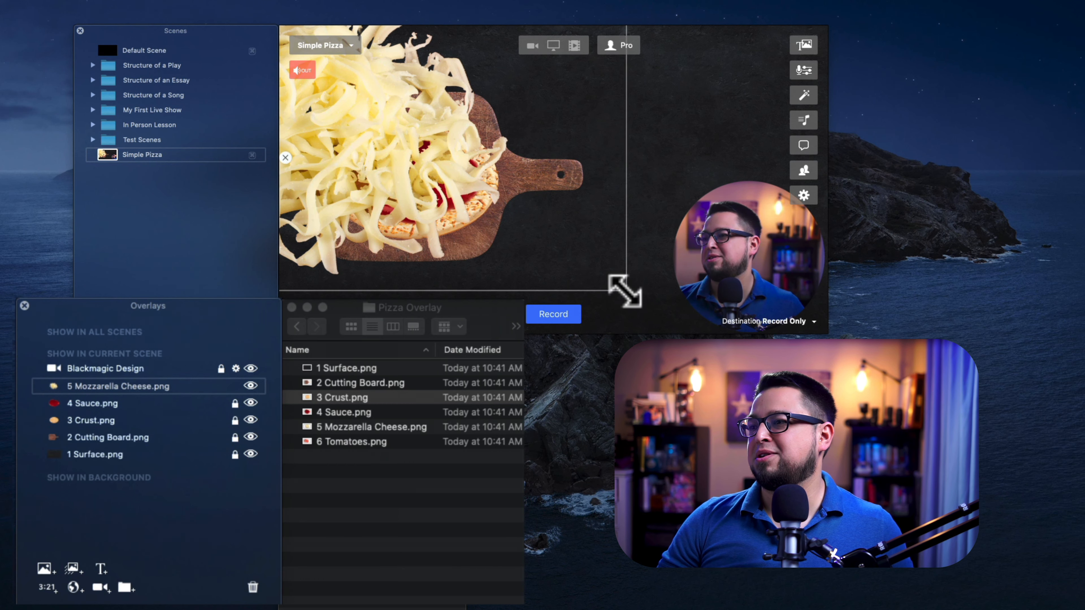
{"action": "left_click_drag", "start_coordinate": [624, 291], "coordinate": [591, 272]}
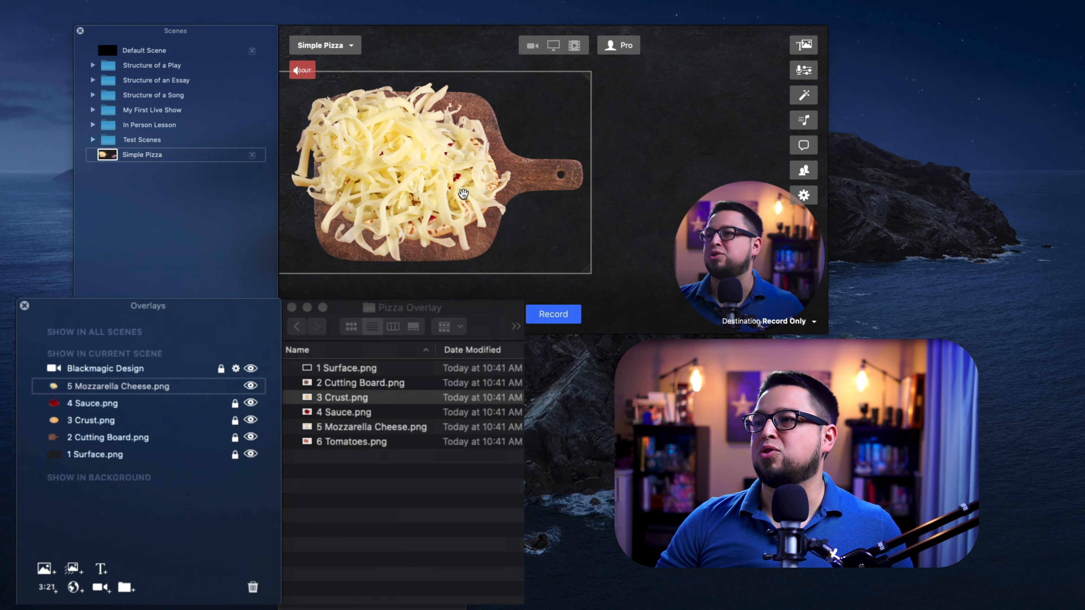
{"action": "left_click_drag", "start_coordinate": [464, 194], "coordinate": [484, 204]}
{"action": "left_click_drag", "start_coordinate": [610, 286], "coordinate": [522, 222]}
{"action": "left_click_drag", "start_coordinate": [409, 158], "coordinate": [428, 181]}
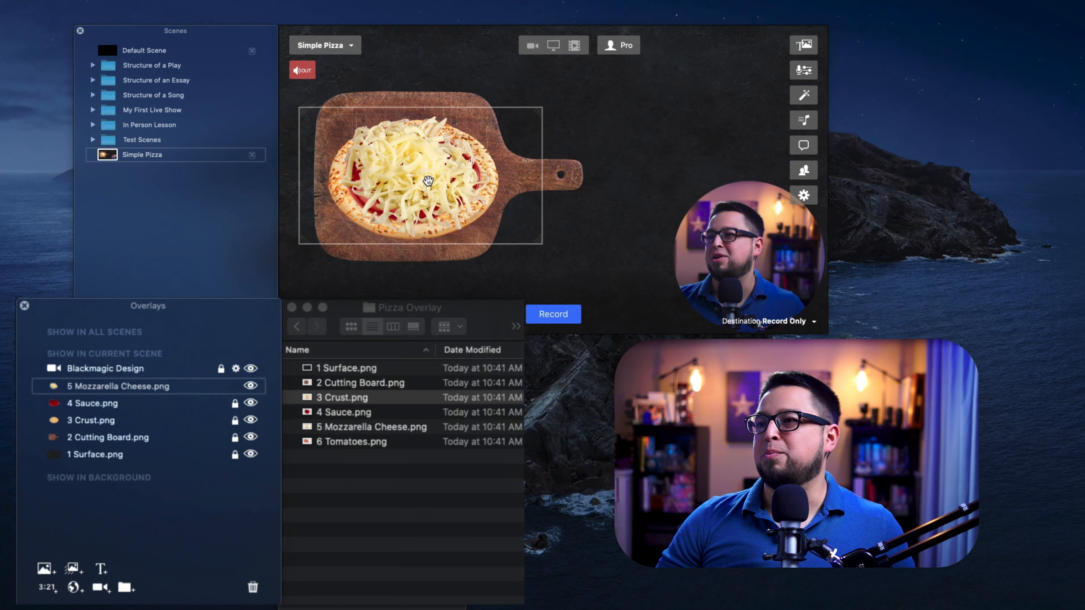
- Add 6 Tomatoes.png as a new overlay, scale it down and position the tomato slices over the cheese
{"action": "left_click_drag", "start_coordinate": [344, 441], "coordinate": [141, 385]}
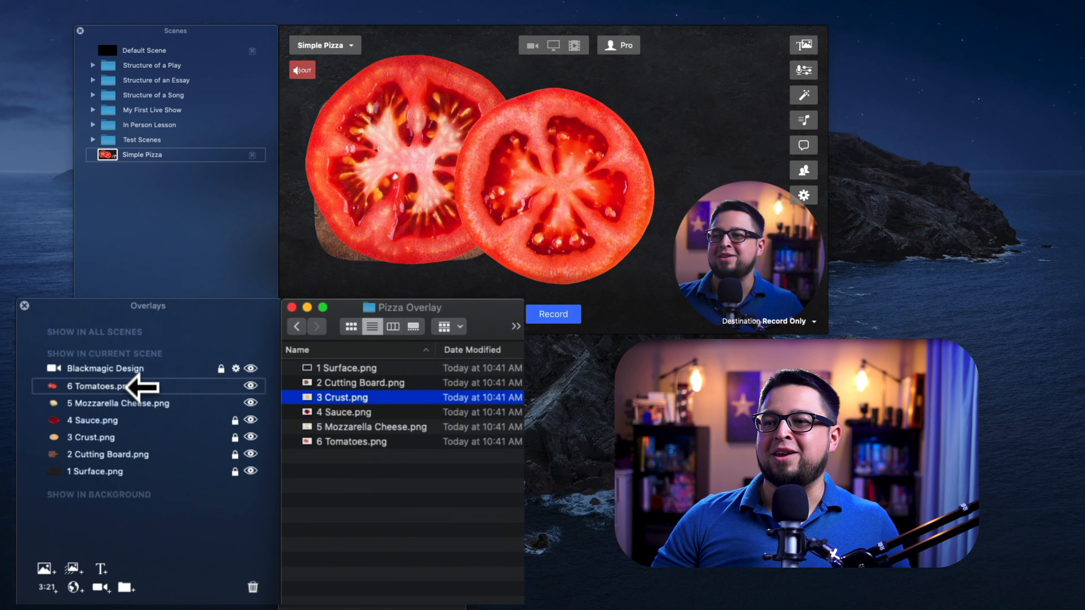
{"action": "left_click_drag", "start_coordinate": [499, 224], "coordinate": [589, 289]}
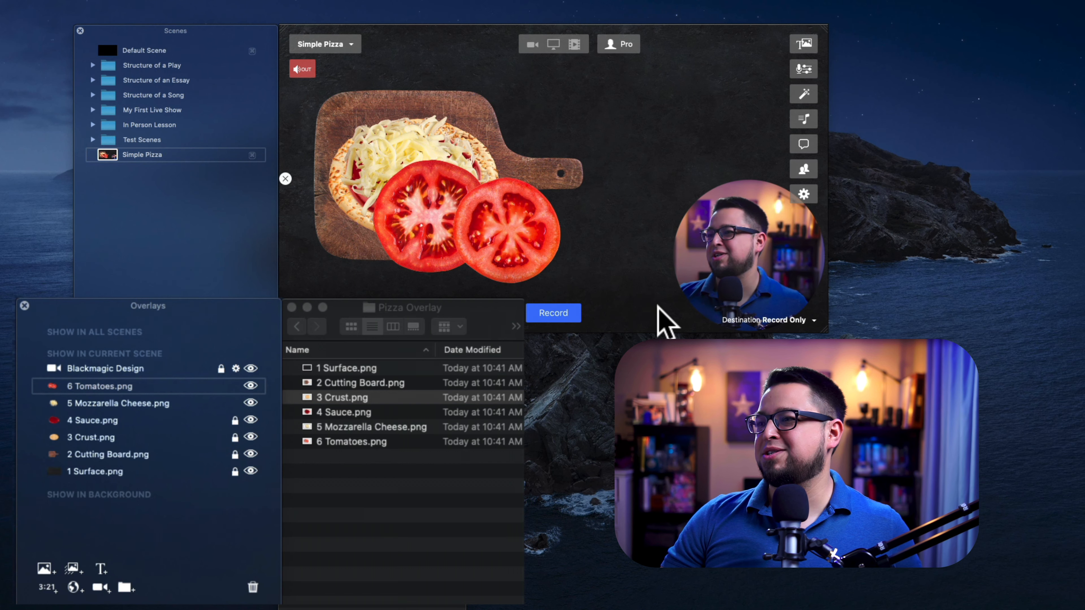
{"action": "left_click_drag", "start_coordinate": [653, 311], "coordinate": [580, 267]}
{"action": "left_click_drag", "start_coordinate": [456, 214], "coordinate": [435, 181]}
{"action": "left_click_drag", "start_coordinate": [555, 243], "coordinate": [513, 221]}
{"action": "left_click_drag", "start_coordinate": [396, 161], "coordinate": [413, 164]}
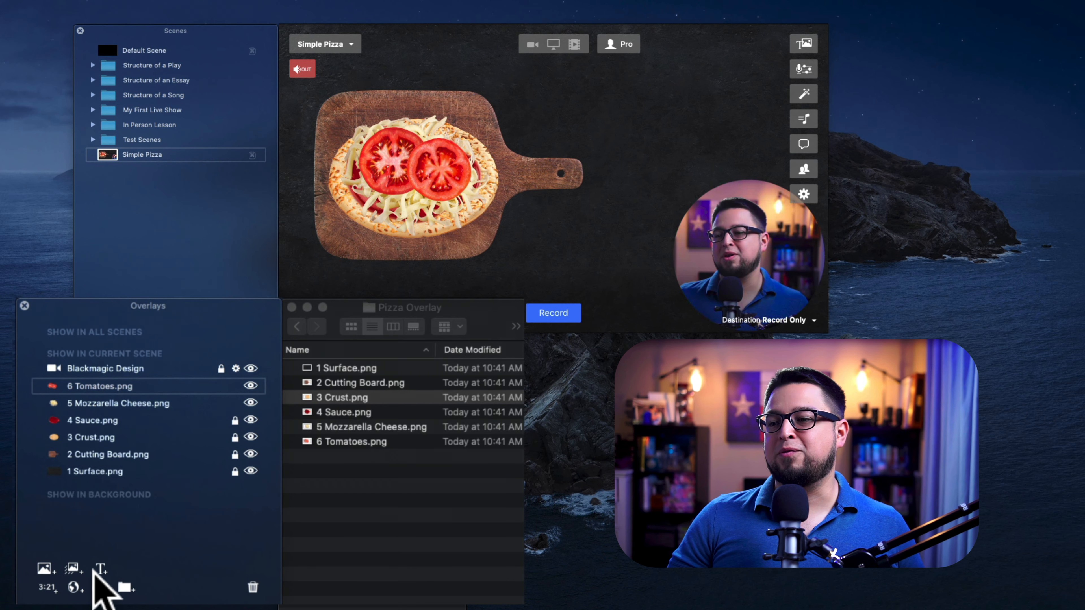
- Add a text overlay reading "Mr. G." and place it at the bottom of the circular camera
{"action": "left_click", "coordinate": [100, 570]}
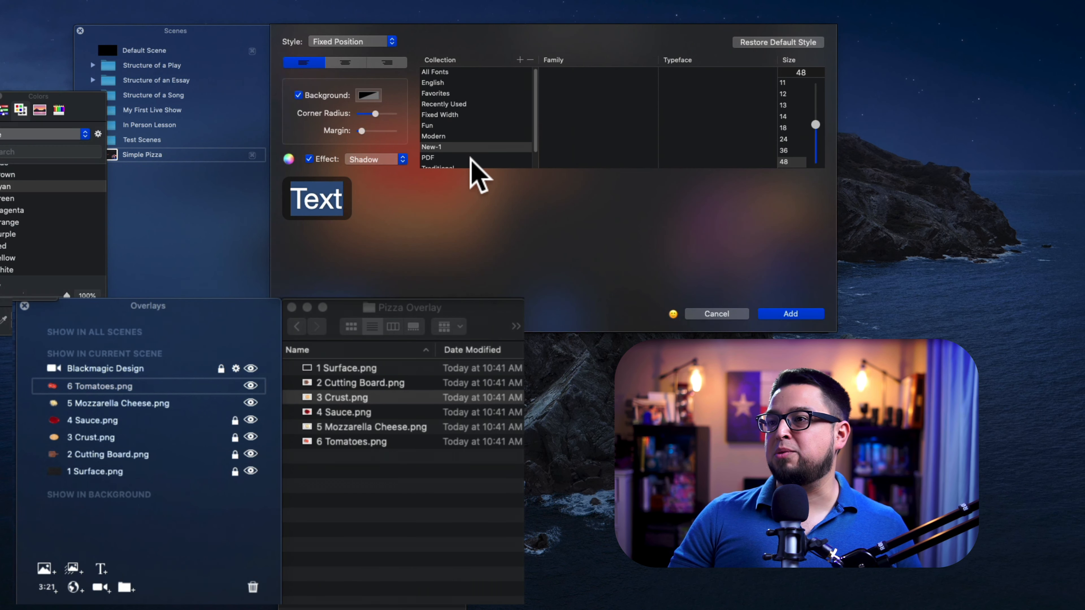
{"action": "type", "text": "M"}
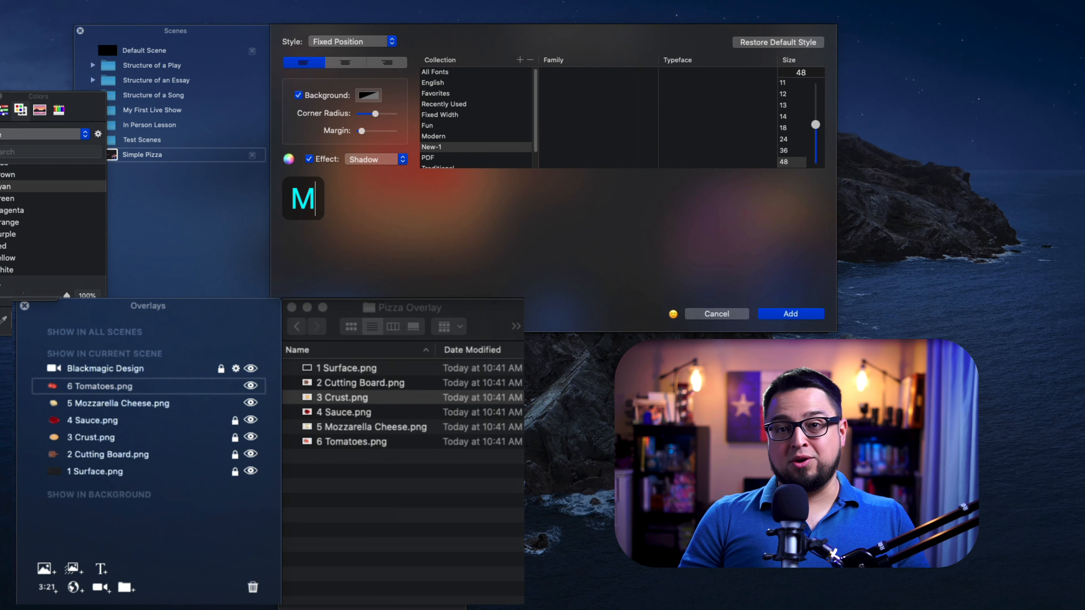
{"action": "type", "text": "r. G"}
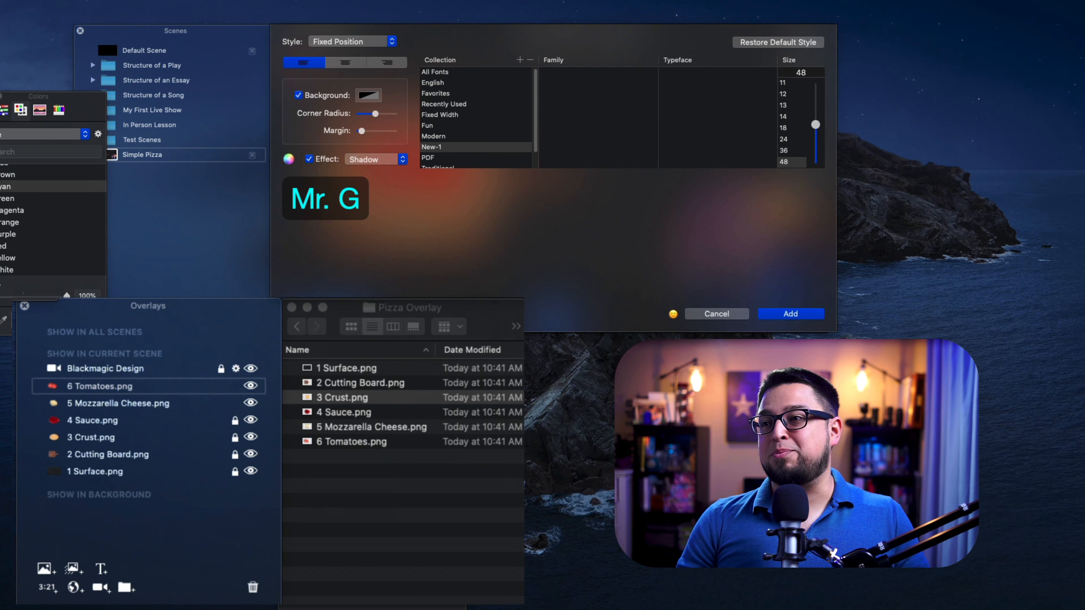
{"action": "type", "text": "."}
{"action": "key", "text": "Return"}
{"action": "left_click_drag", "start_coordinate": [534, 223], "coordinate": [680, 289]}
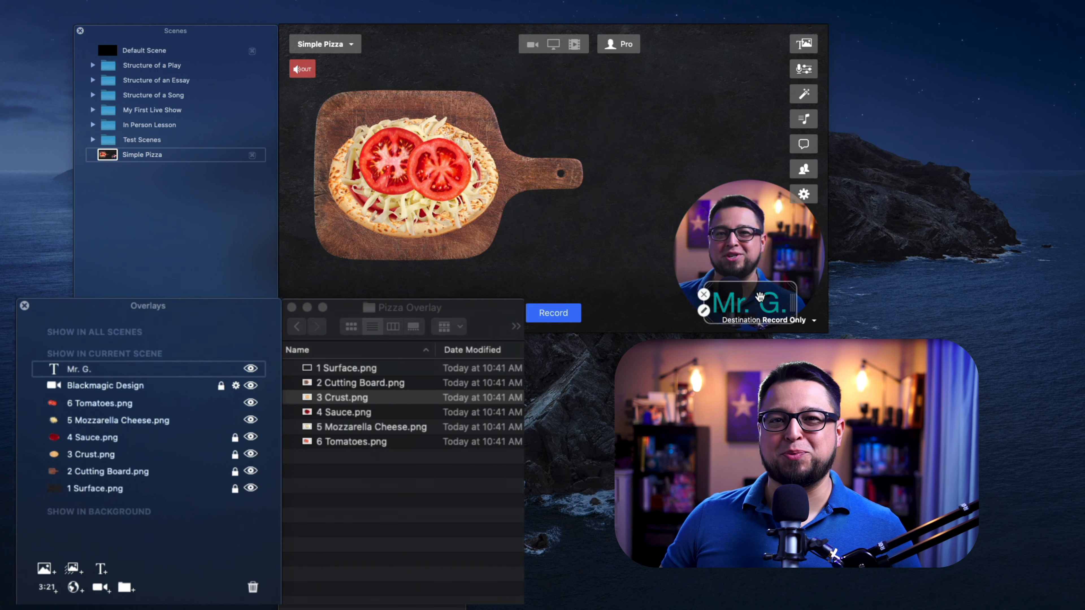
- Lock the mozzarella and tomatoes overlays, then lock the Simple Pizza scene
{"action": "left_click", "coordinate": [233, 420]}
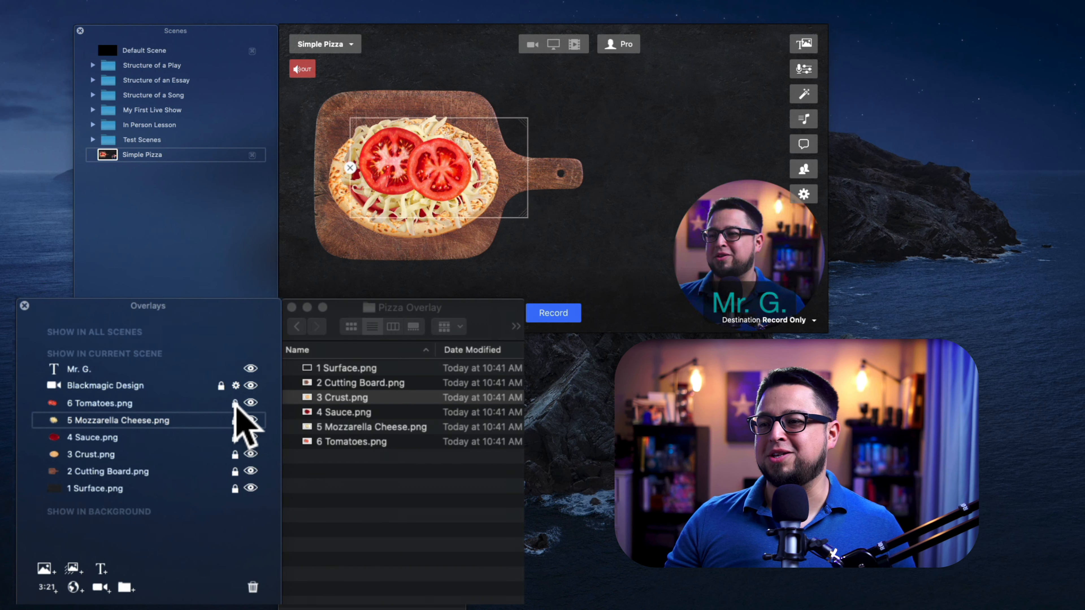
{"action": "left_click", "coordinate": [235, 403]}
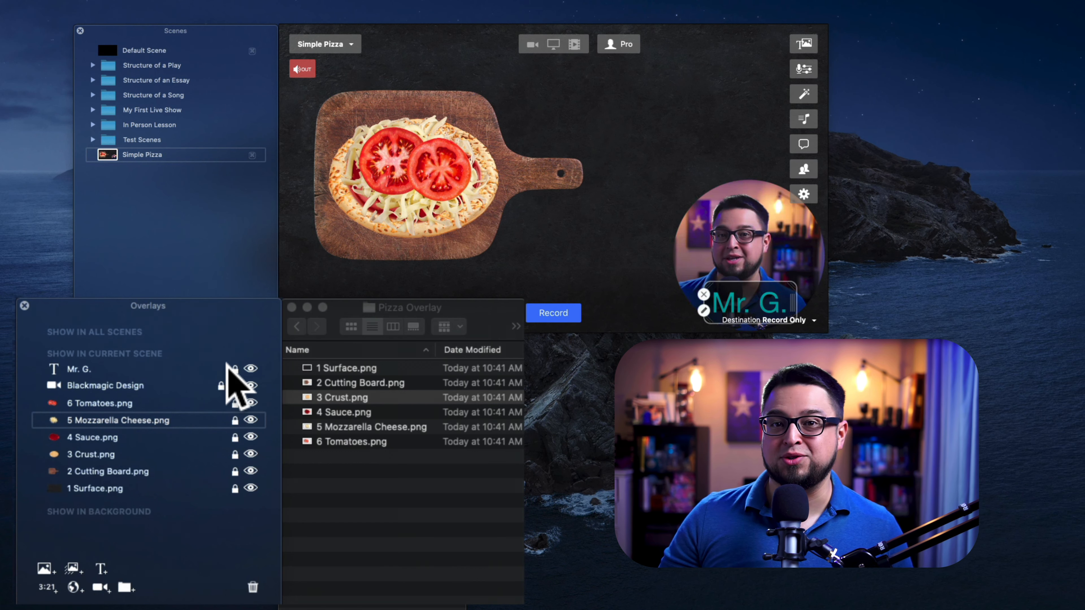
{"action": "left_click", "coordinate": [239, 155]}
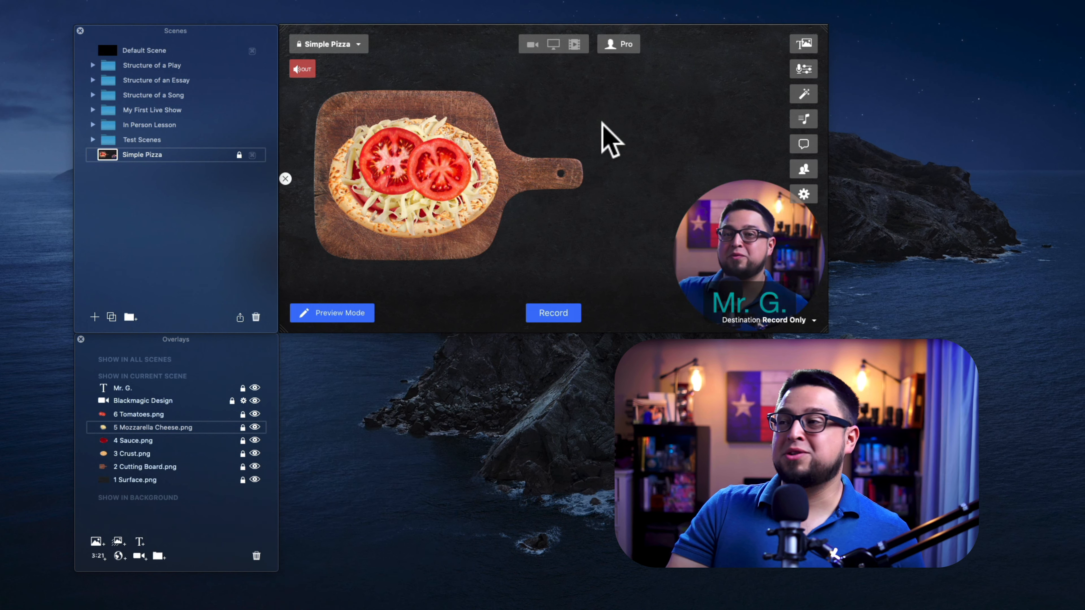
- Open the Sound Levels panel, review the audio source options and move the panel below the canvas
{"action": "left_click", "coordinate": [804, 69]}
{"action": "left_click_drag", "start_coordinate": [446, 398], "coordinate": [436, 126]}
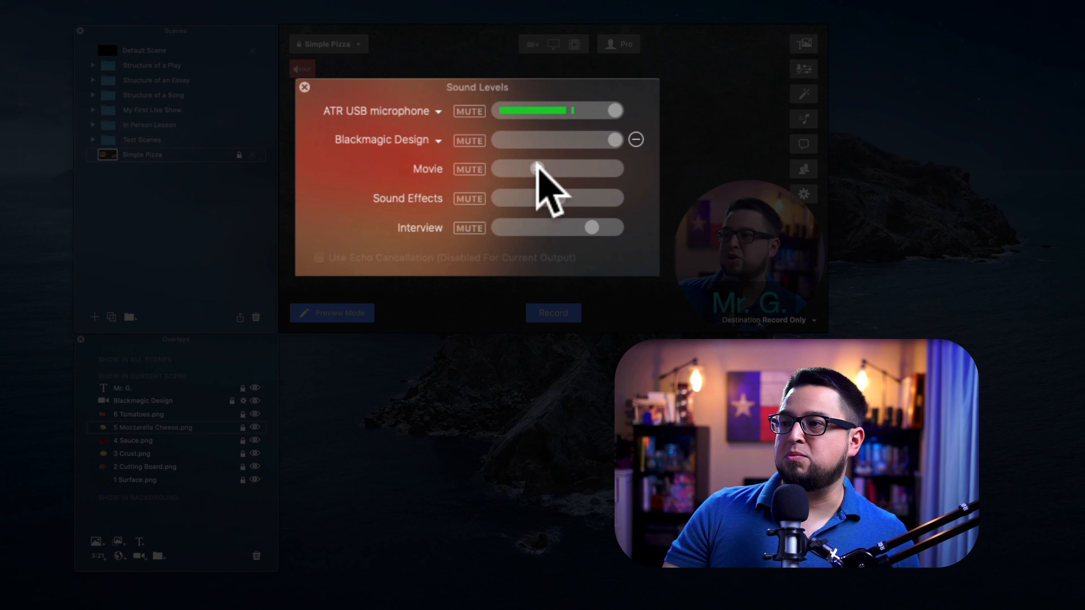
{"action": "mouse_move", "coordinate": [565, 197]}
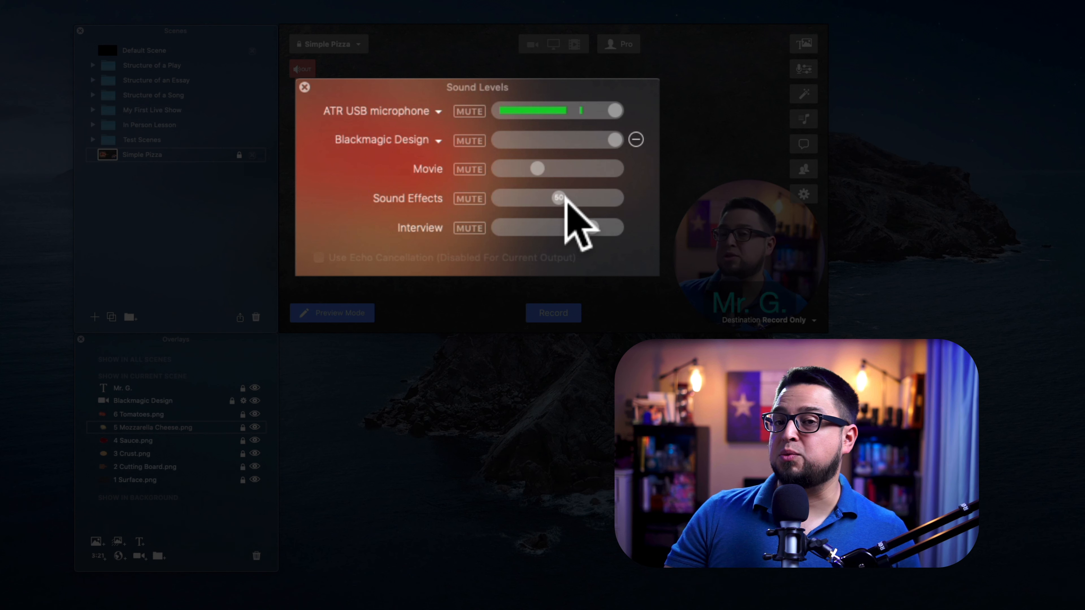
{"action": "mouse_move", "coordinate": [594, 231]}
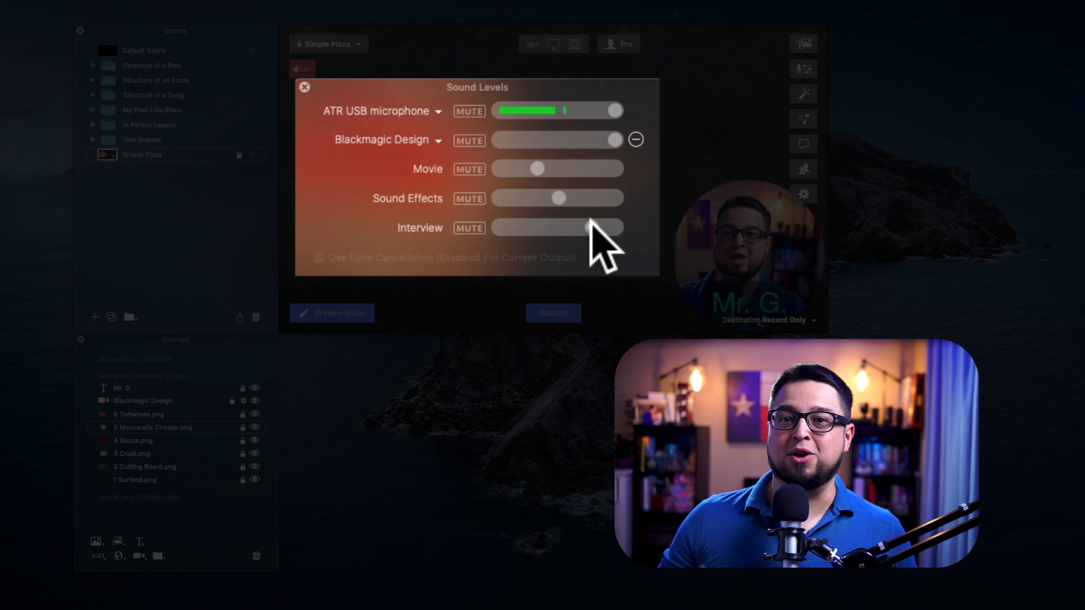
{"action": "left_click", "coordinate": [439, 138]}
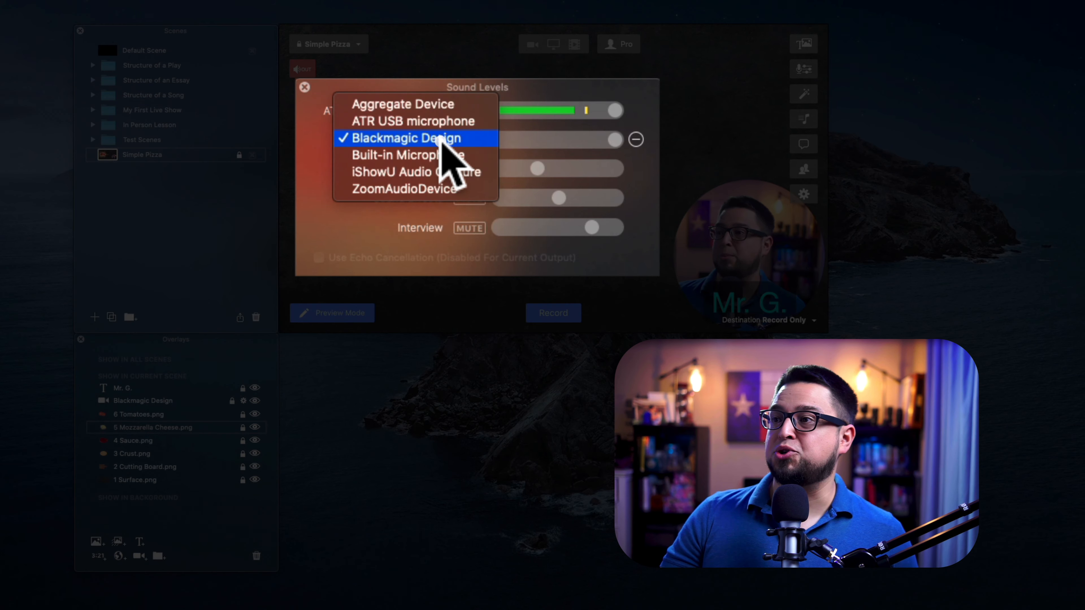
{"action": "left_click_drag", "start_coordinate": [429, 135], "coordinate": [418, 260]}
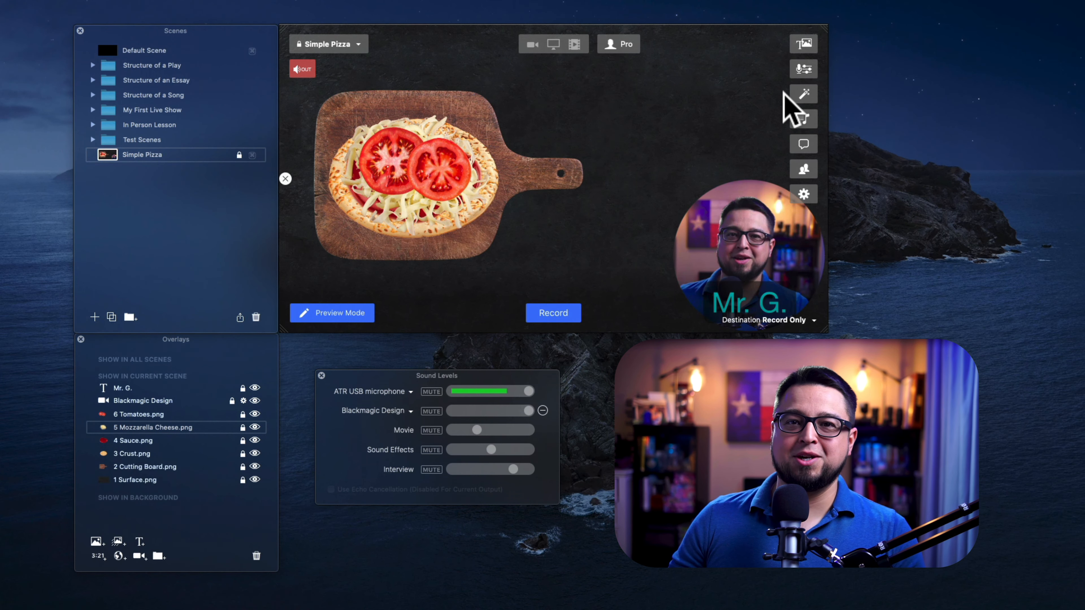
- Open the Camera Effects panel and unlock the Simple Pizza scene
{"action": "left_click", "coordinate": [802, 97]}
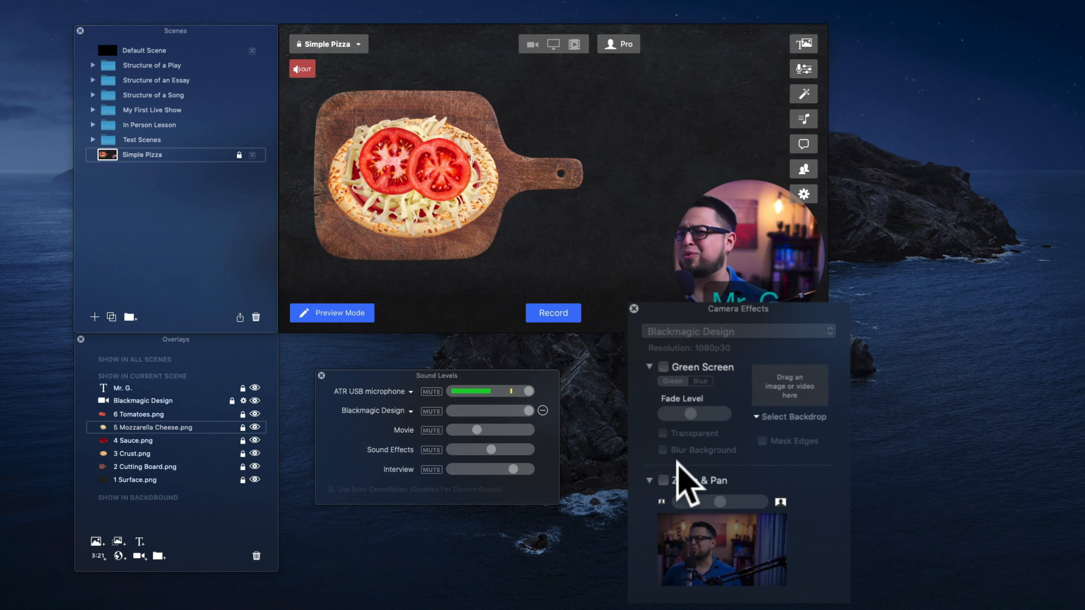
{"action": "left_click", "coordinate": [664, 479]}
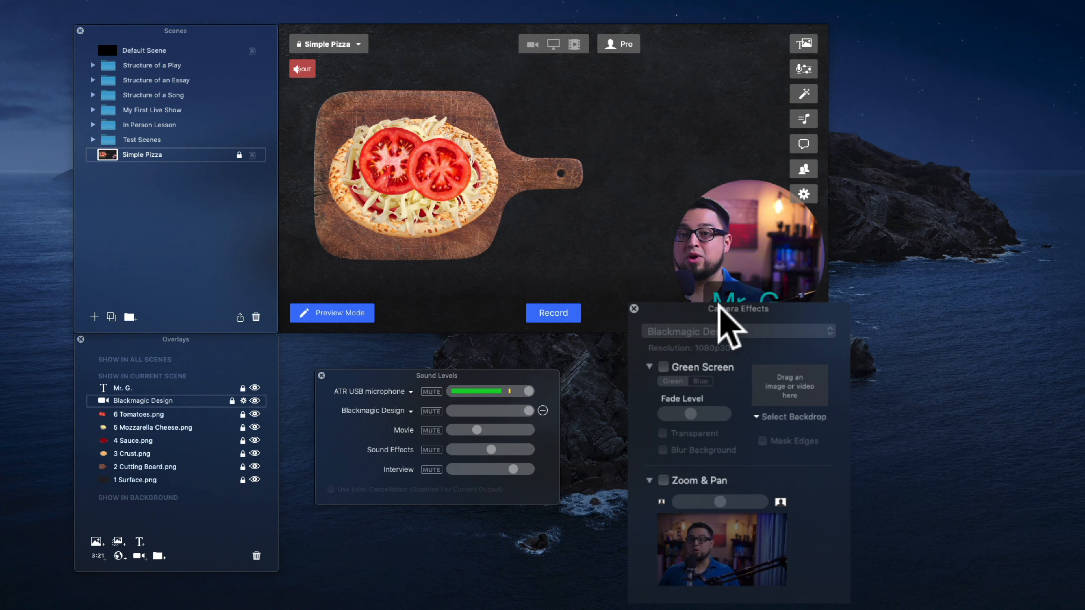
{"action": "left_click", "coordinate": [239, 155]}
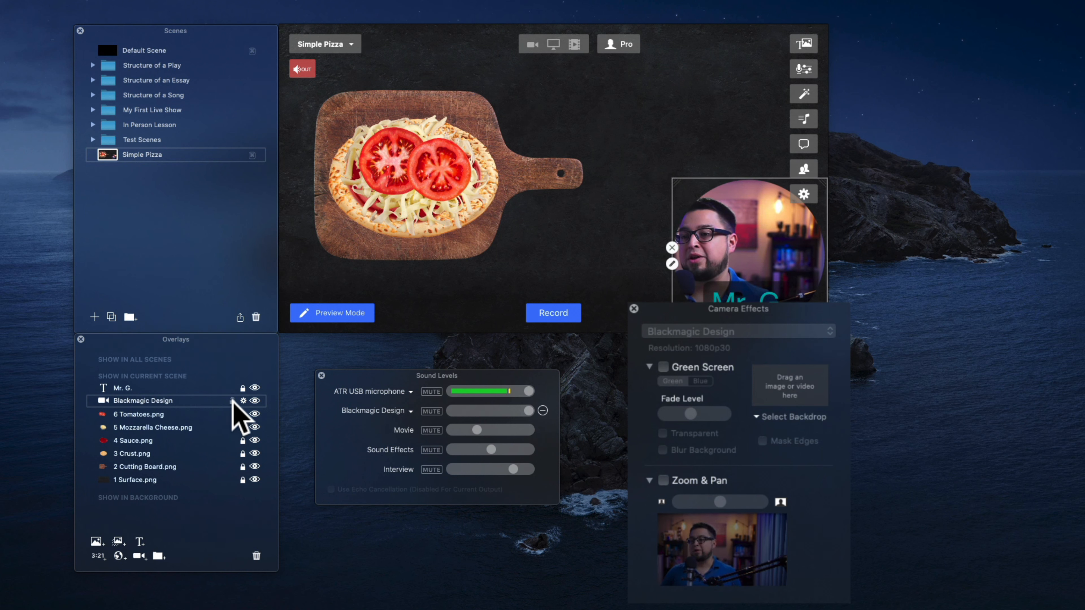
- Enable Zoom & Pan, zoom in and recentre the camera framing, then relock the scene
{"action": "left_click", "coordinate": [663, 480]}
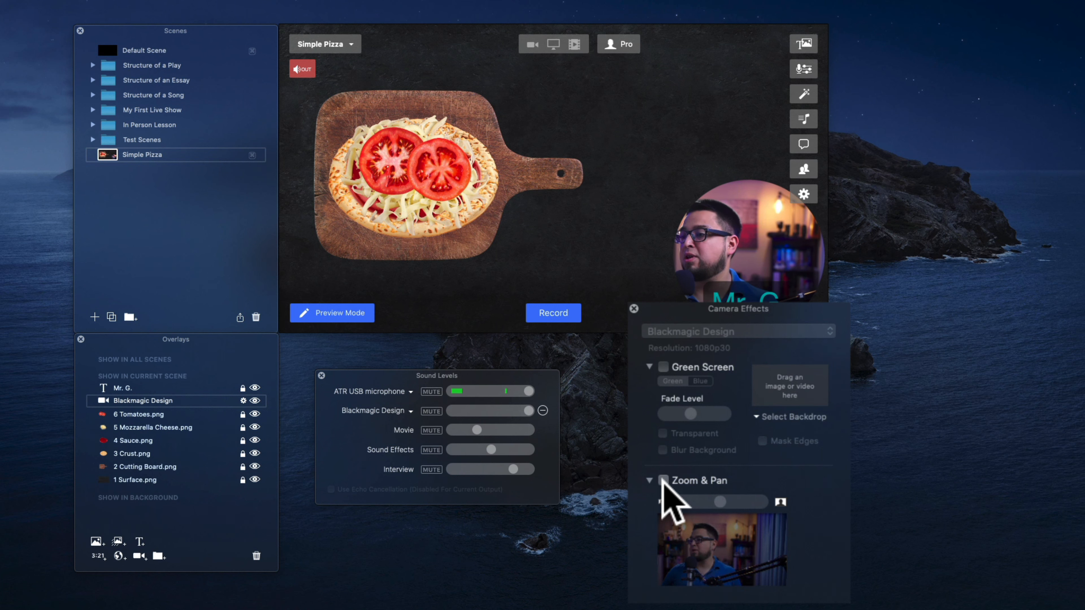
{"action": "mouse_move", "coordinate": [723, 502]}
{"action": "left_mouse_down"}
{"action": "mouse_move", "coordinate": [753, 504]}
{"action": "mouse_move", "coordinate": [738, 502]}
{"action": "left_mouse_up"}
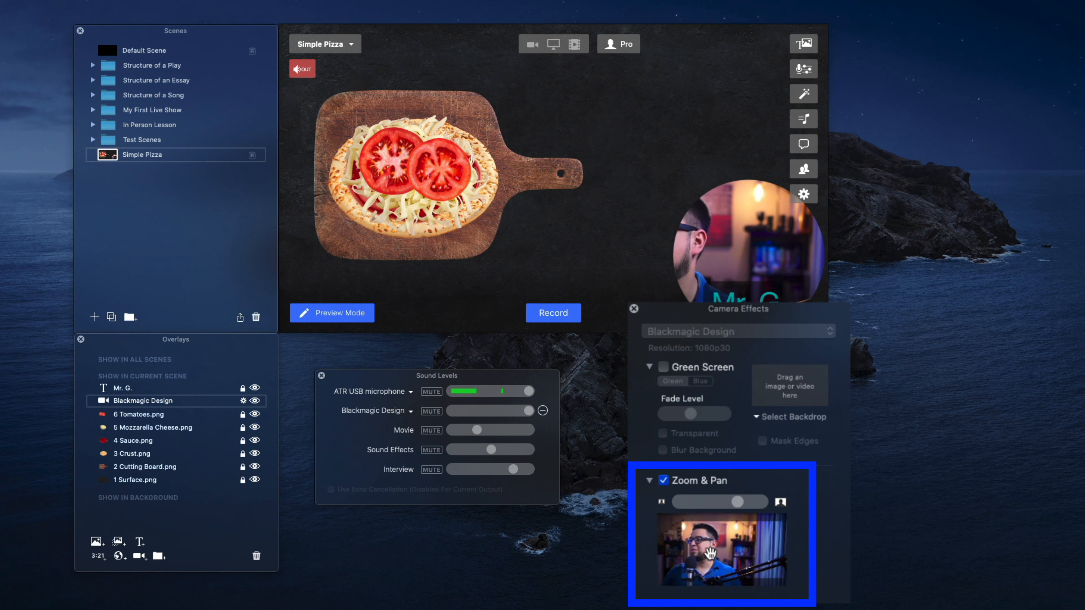
{"action": "mouse_move", "coordinate": [704, 554]}
{"action": "left_mouse_down"}
{"action": "mouse_move", "coordinate": [684, 557]}
{"action": "mouse_move", "coordinate": [685, 548]}
{"action": "left_mouse_up"}
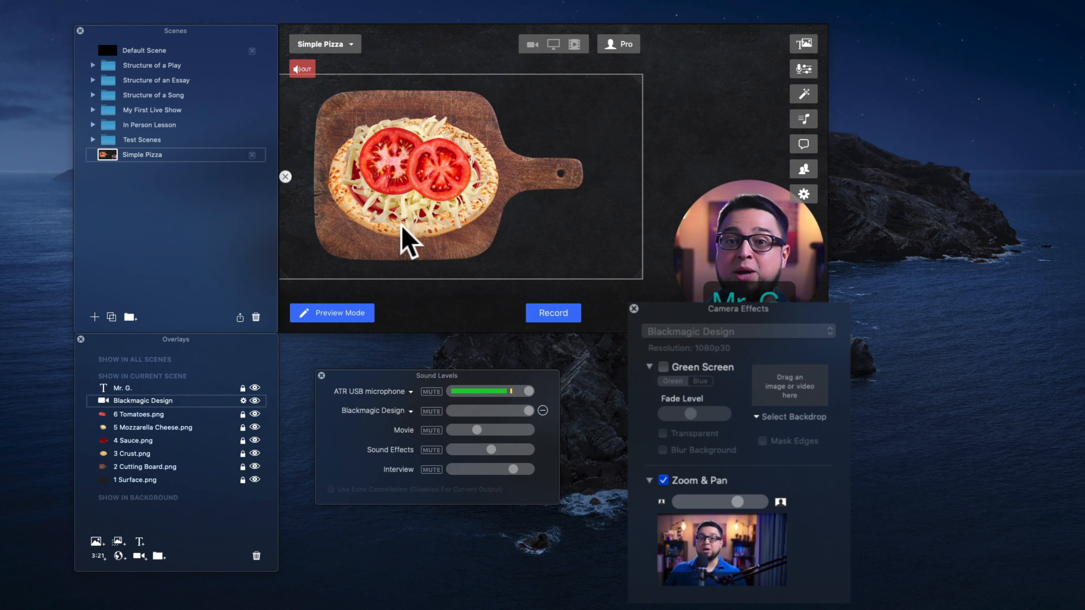
{"action": "left_click", "coordinate": [239, 155]}
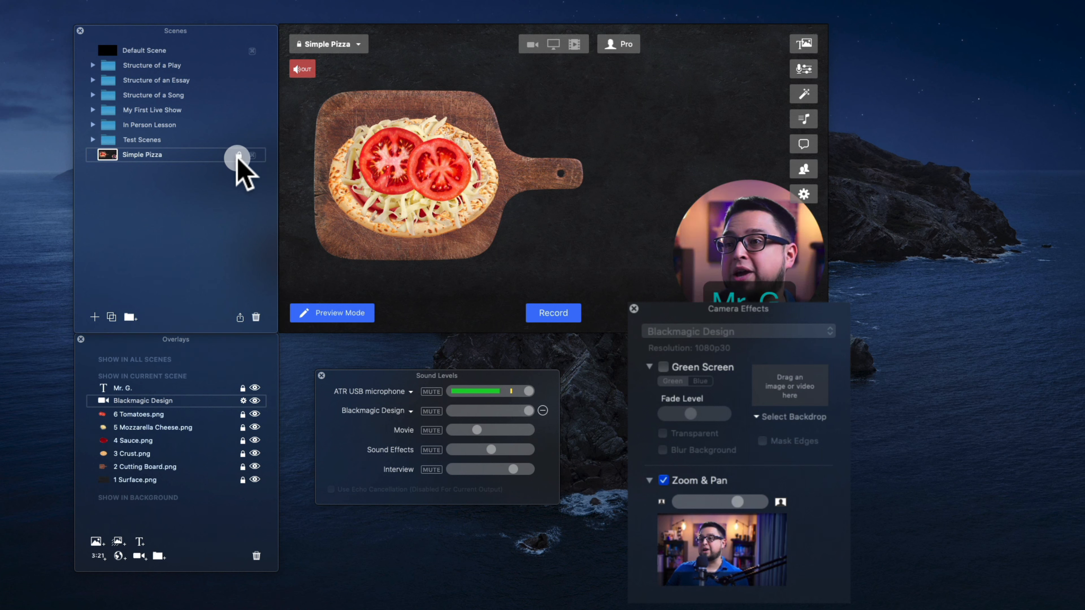
- Open the Sound Effects panel, enlarge it, and preview the ATEM Mini soundtrack and Crickets sounds
{"action": "left_click", "coordinate": [804, 118]}
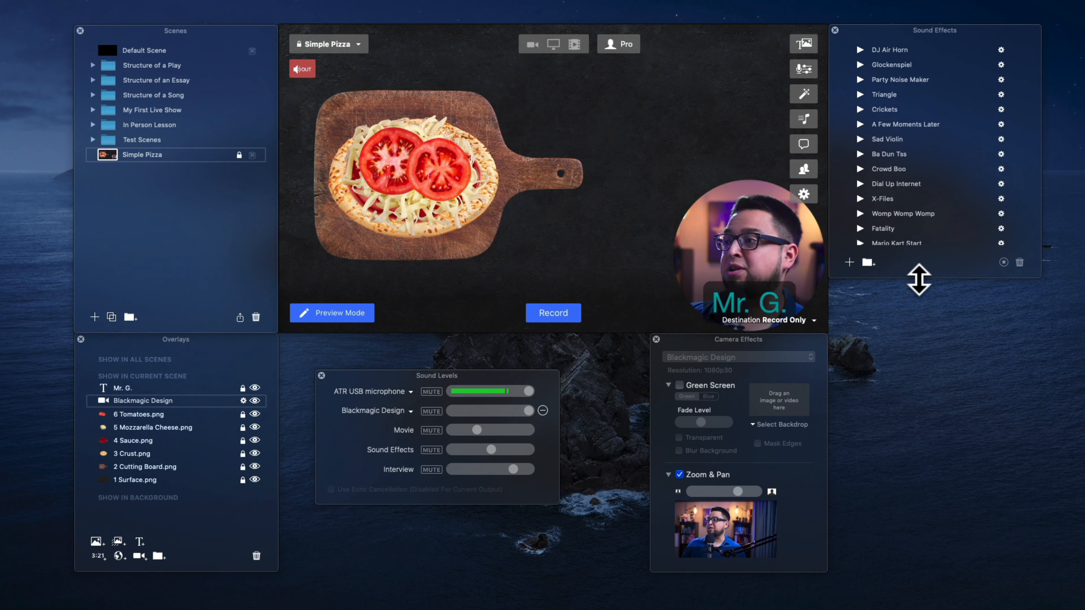
{"action": "left_click_drag", "start_coordinate": [918, 281], "coordinate": [896, 572]}
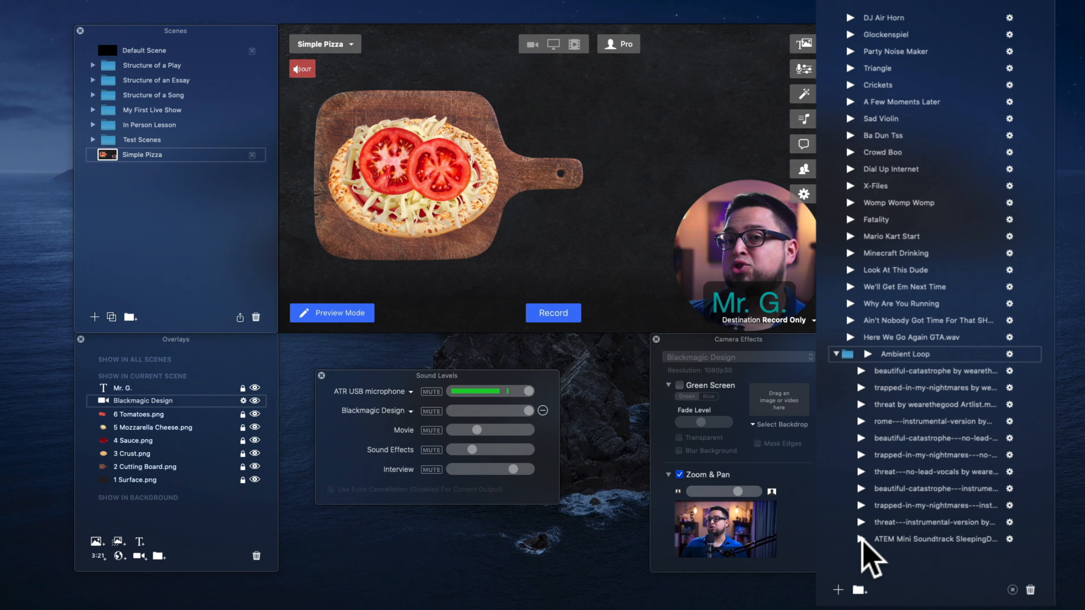
{"action": "left_click", "coordinate": [861, 539]}
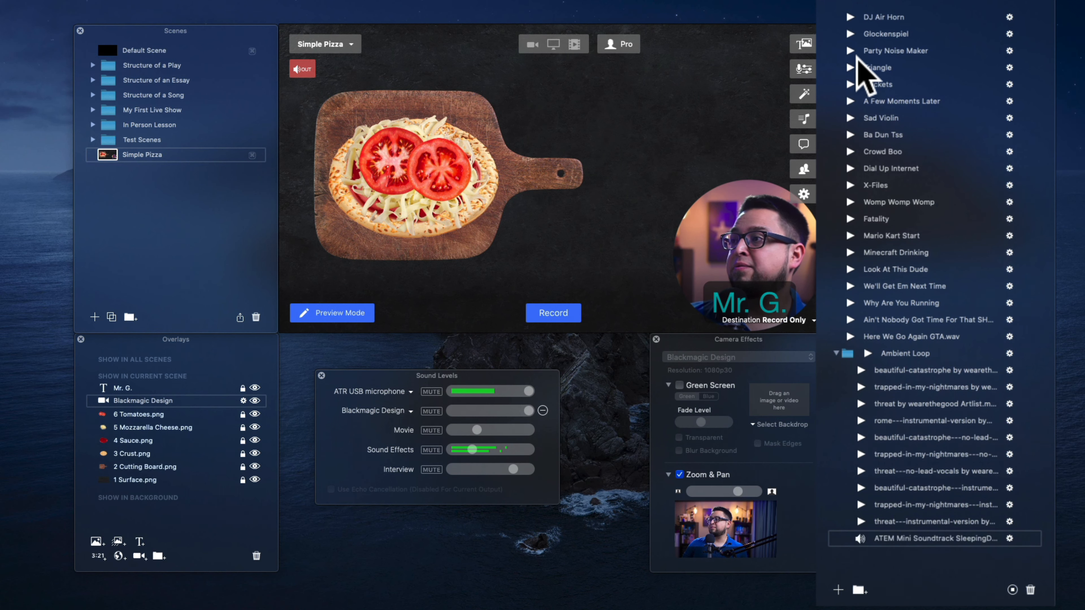
{"action": "left_click", "coordinate": [851, 84]}
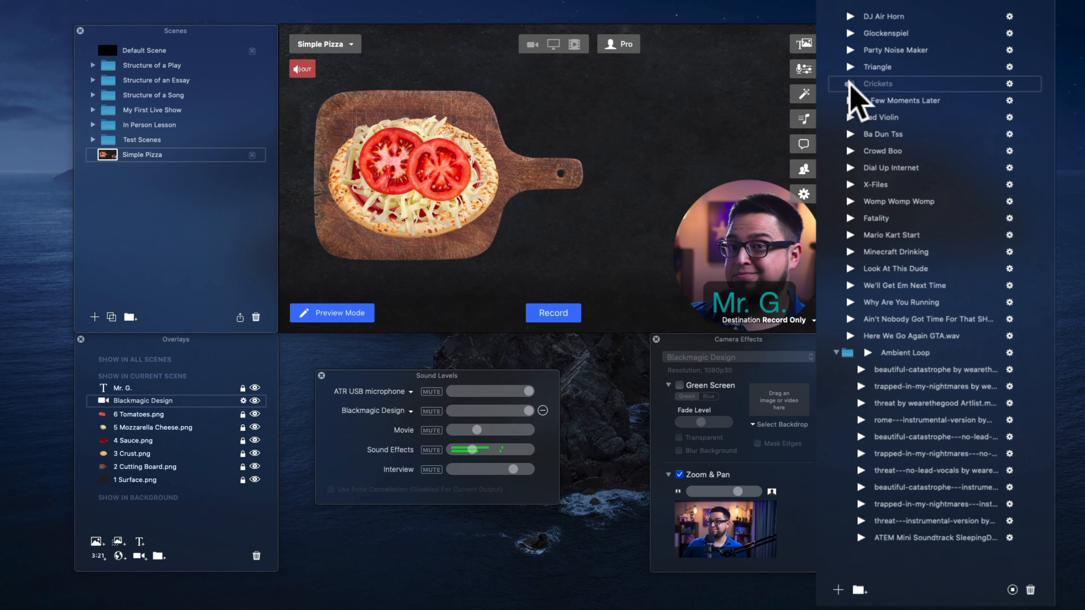
{"action": "left_click", "coordinate": [851, 84]}
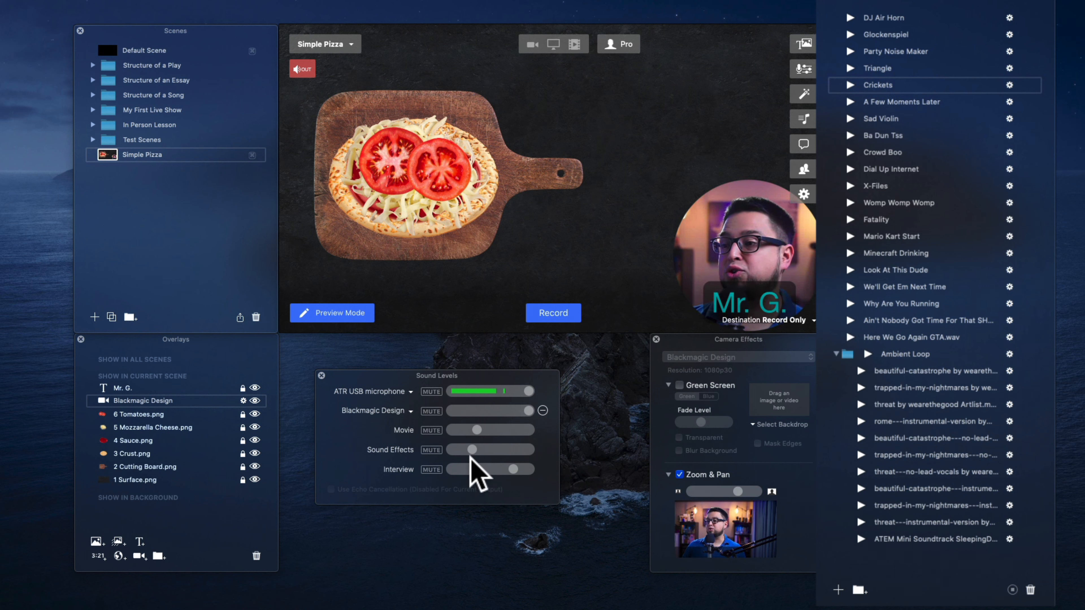
{"action": "left_click_drag", "start_coordinate": [470, 450], "coordinate": [468, 448]}
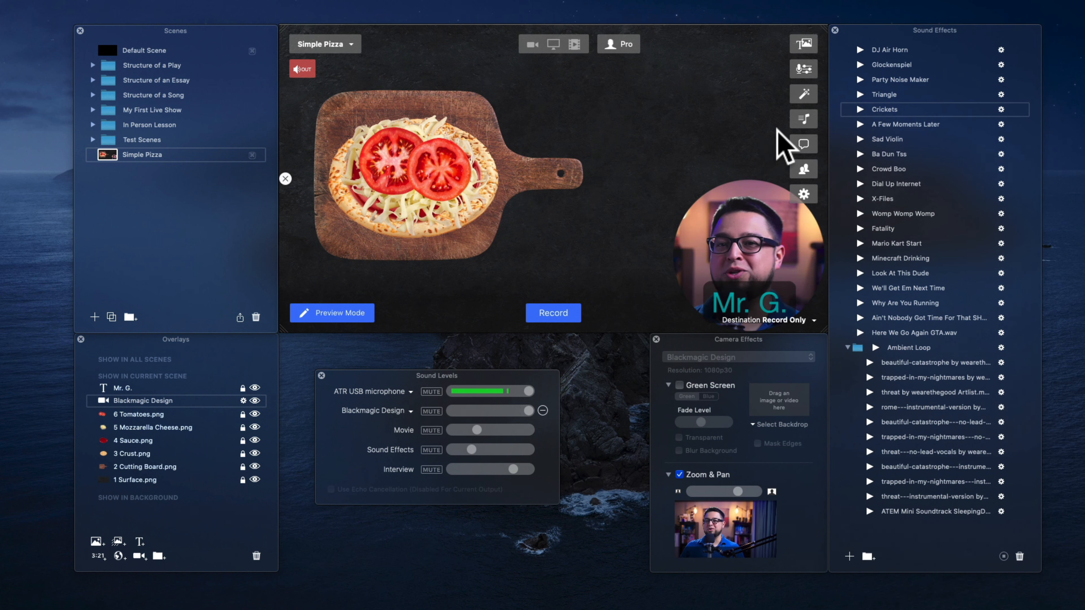
- Open the Comments & Reactions panel
{"action": "left_click", "coordinate": [805, 145]}
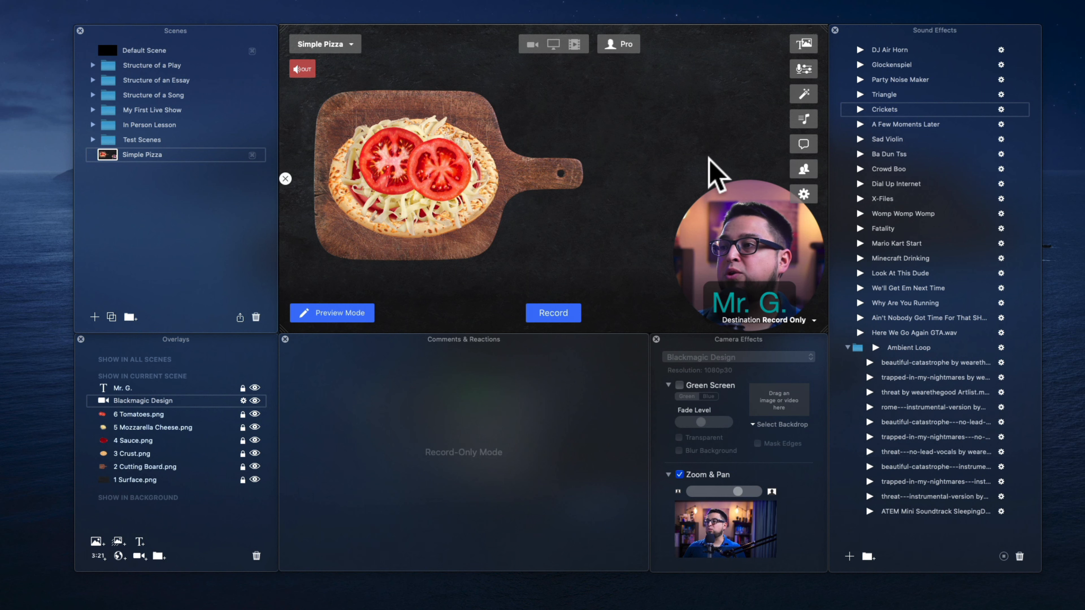
{"action": "mouse_move", "coordinate": [672, 209]}
{"action": "mouse_move", "coordinate": [477, 245]}
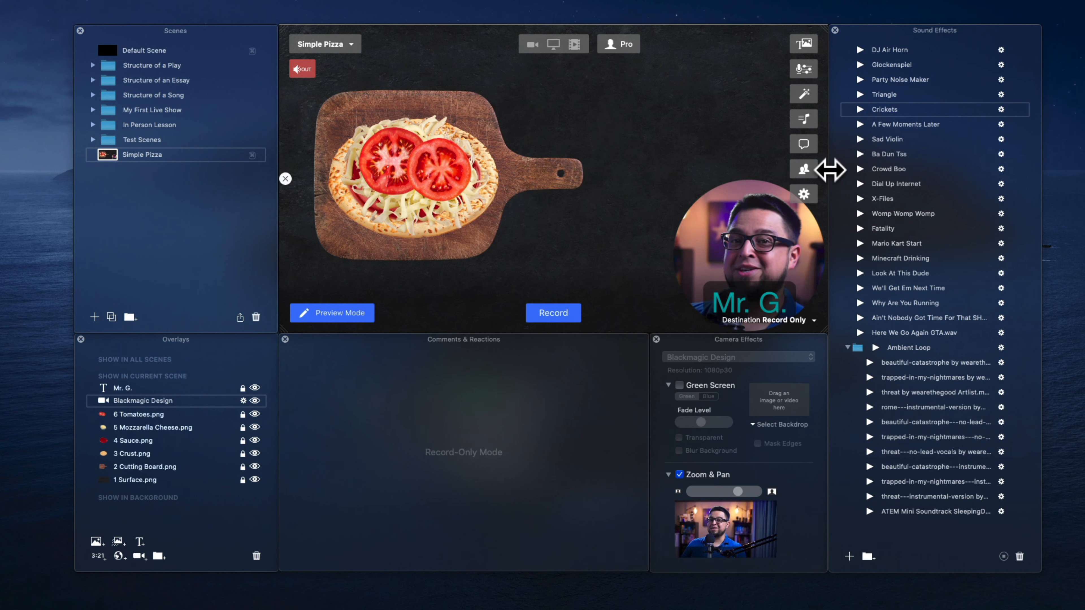
- Open the Interview panel and copy the guest invitation link
{"action": "left_click", "coordinate": [804, 169]}
{"action": "left_click", "coordinate": [1024, 577]}
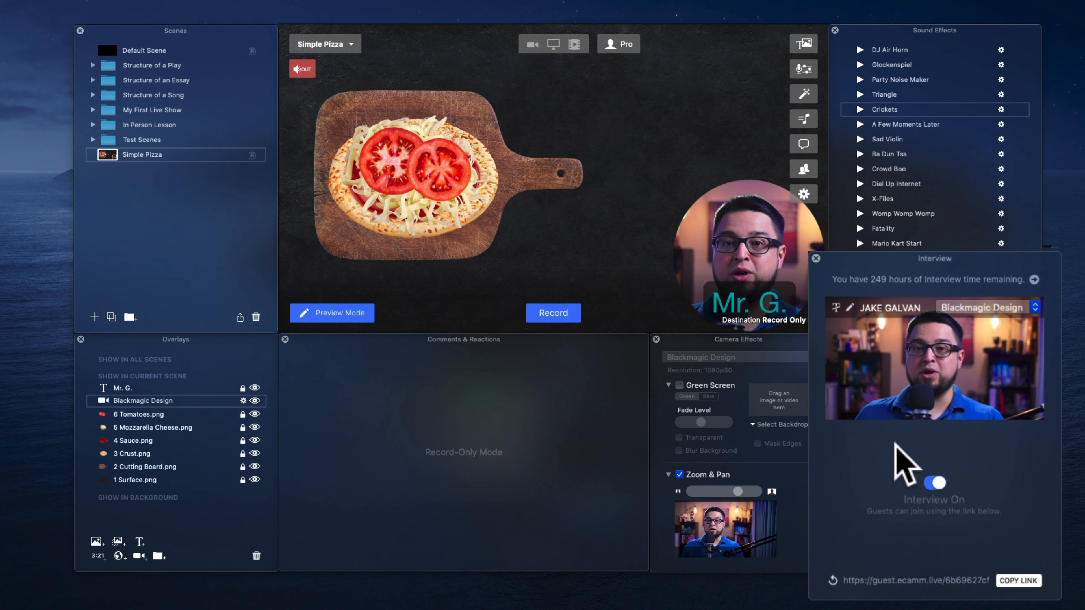
- Add a camera overlay to the scene and set its camera to Guest 1
{"action": "left_click", "coordinate": [212, 387]}
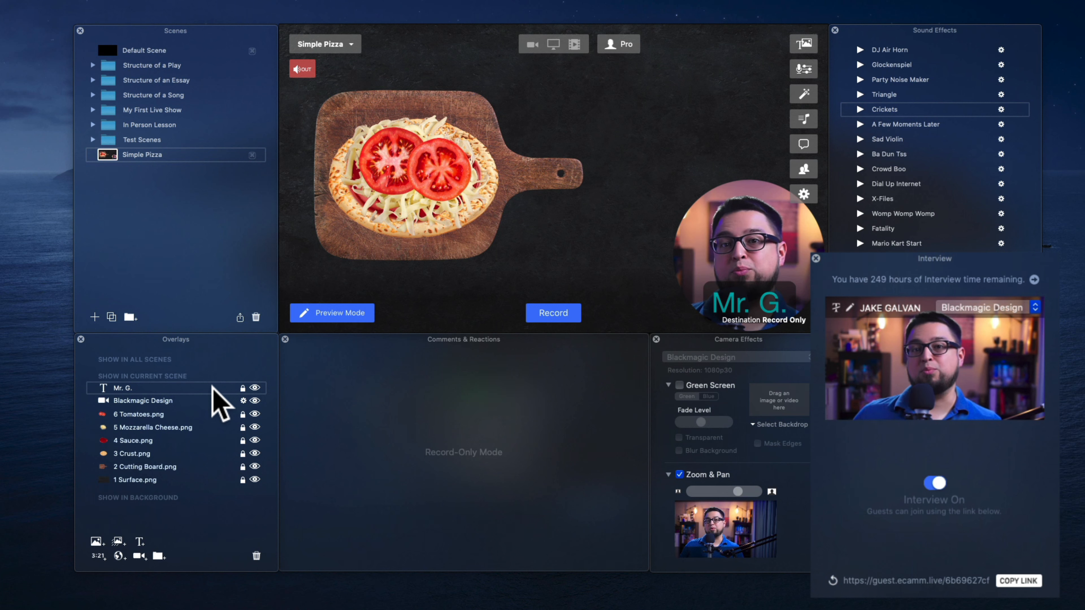
{"action": "left_click", "coordinate": [138, 555]}
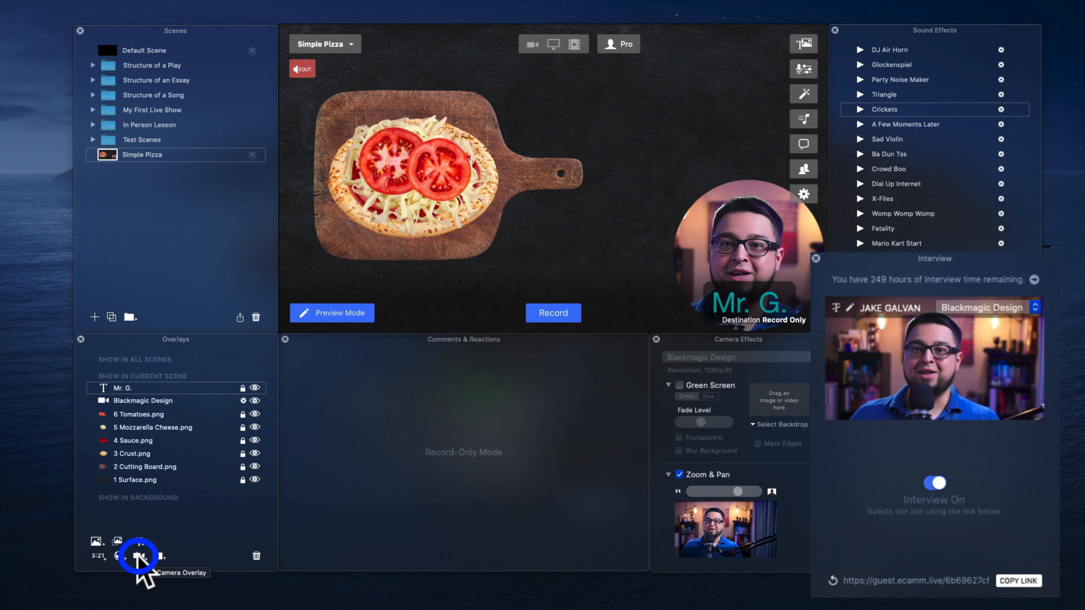
{"action": "left_click", "coordinate": [243, 387]}
{"action": "left_click", "coordinate": [342, 379]}
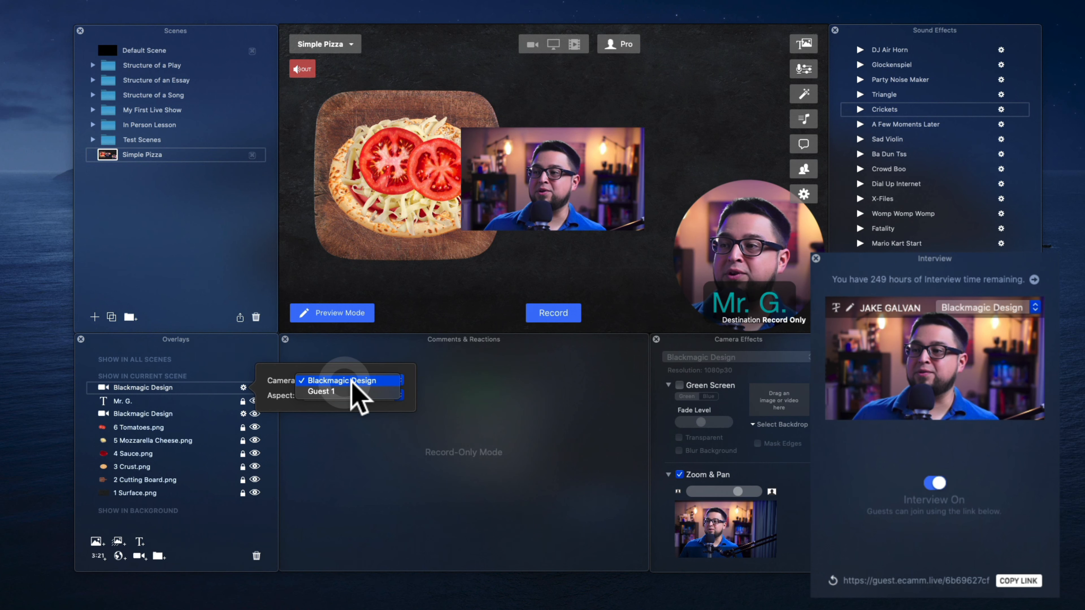
{"action": "left_click", "coordinate": [342, 391]}
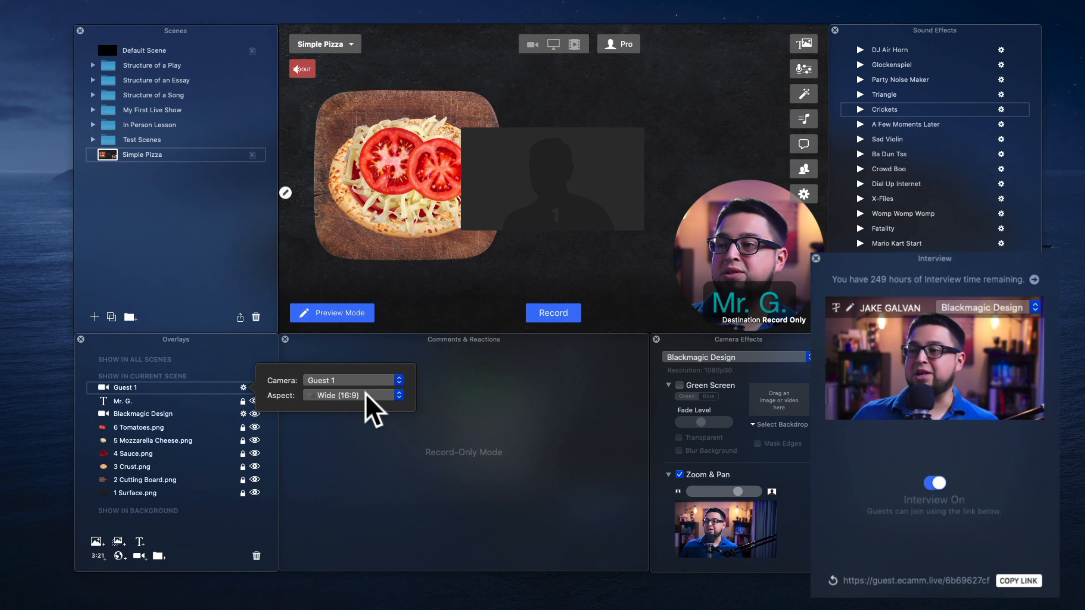
- Set the guest camera overlay's aspect to Round and move it to the upper-right corner of the canvas
{"action": "left_click", "coordinate": [371, 396]}
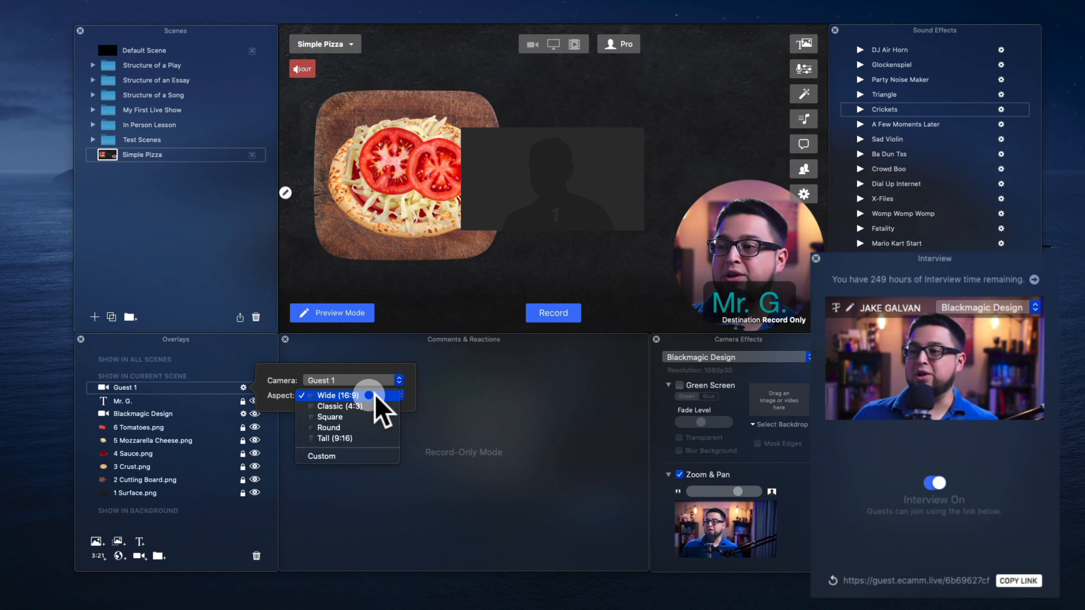
{"action": "left_click", "coordinate": [362, 428]}
{"action": "left_click_drag", "start_coordinate": [541, 218], "coordinate": [777, 175]}
{"action": "left_click_drag", "start_coordinate": [736, 140], "coordinate": [757, 136]}
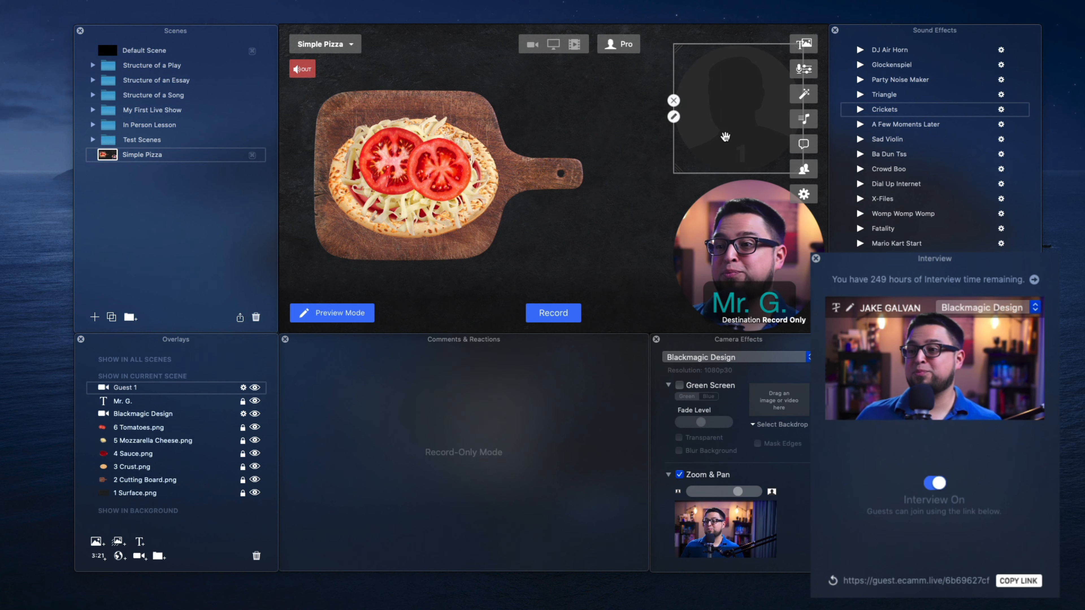
- Lock the Guest 1 overlay, then hide and show it again
{"action": "left_click", "coordinate": [232, 388]}
{"action": "left_click", "coordinate": [255, 387]}
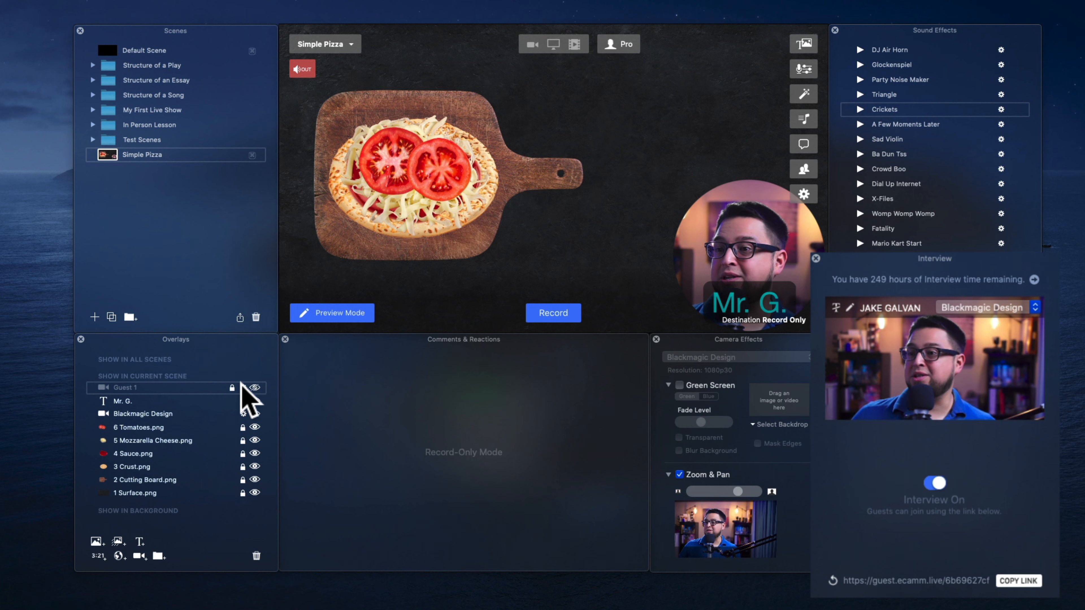
{"action": "left_click", "coordinate": [256, 387]}
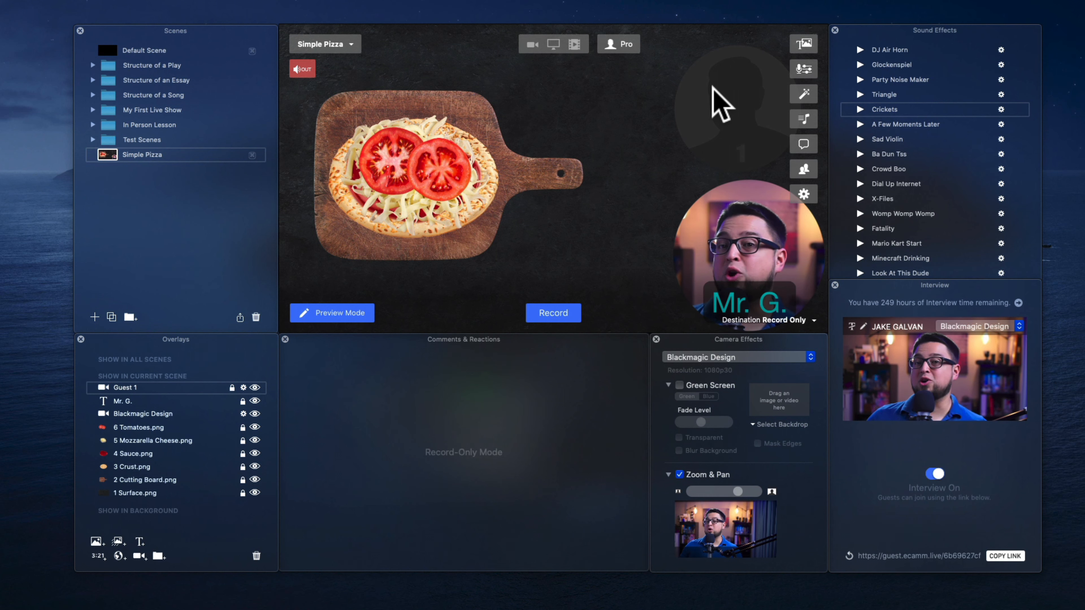
- Switch the Camera Effects panel to the Guest 1 camera
{"action": "left_click_drag", "start_coordinate": [767, 341], "coordinate": [765, 344]}
{"action": "left_click", "coordinate": [765, 346]}
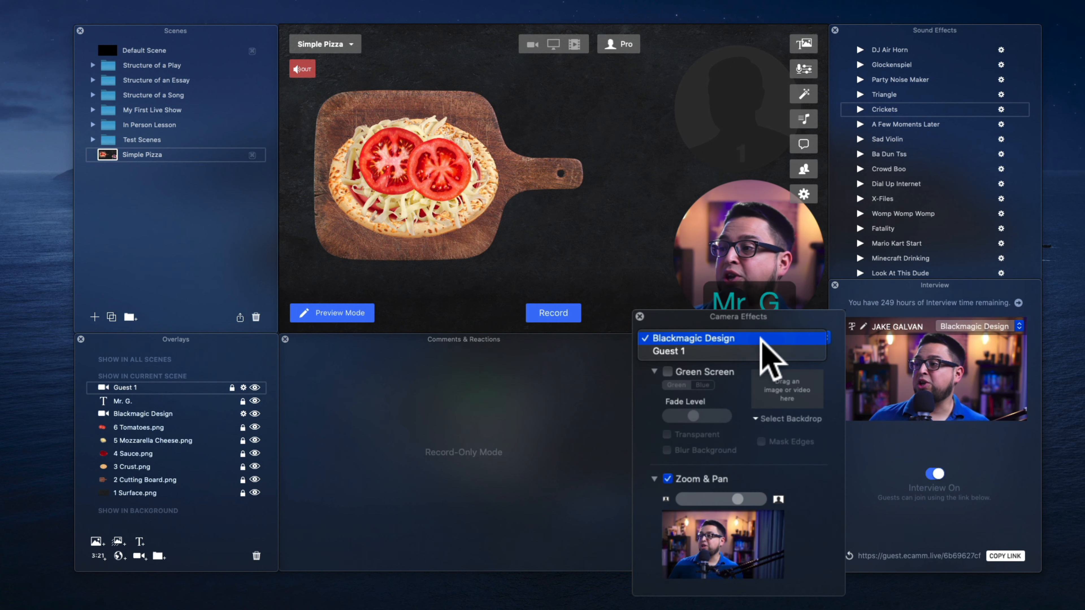
{"action": "left_click", "coordinate": [758, 368]}
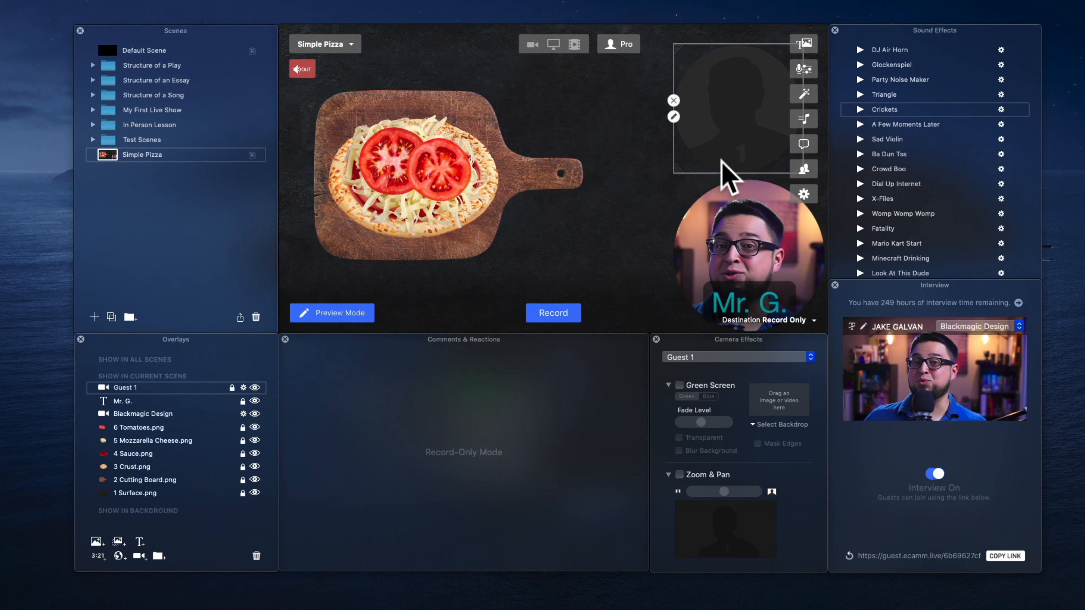
{"action": "left_click", "coordinate": [805, 194]}
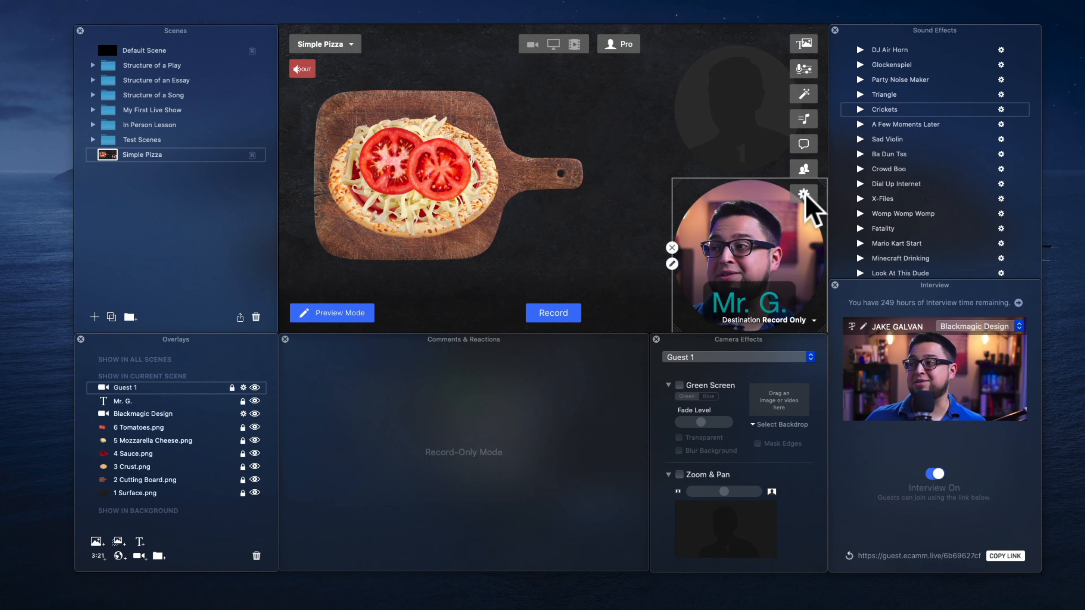